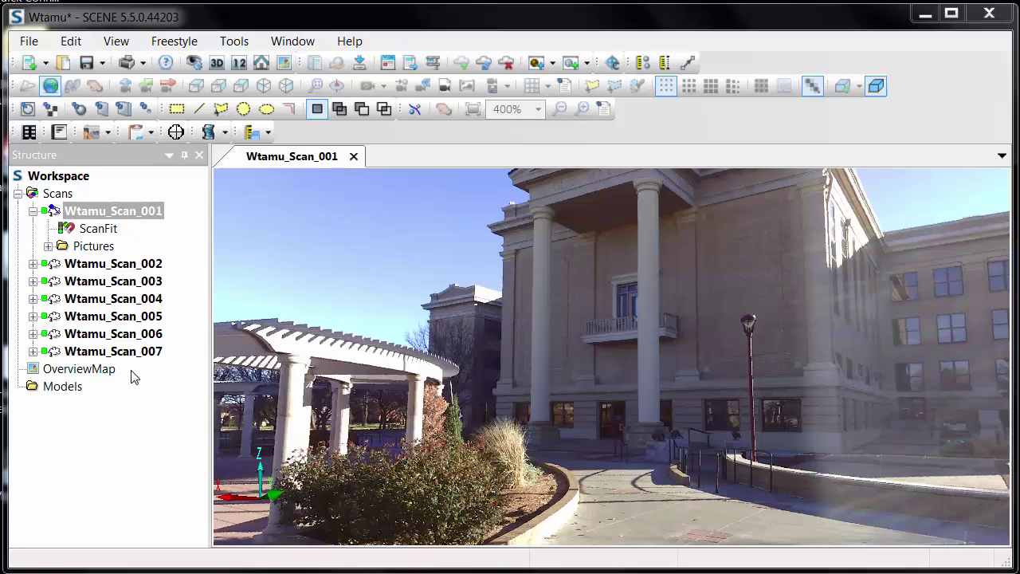
# Step: Look around Wtamu_Scan_001 toward the pavement, then collapse its tree entry and close its view
pyautogui.moveTo(553, 436)
pyautogui.mouseDown()
pyautogui.moveTo(809, 385)
pyautogui.moveTo(867, 405)
pyautogui.moveTo(855, 444)
pyautogui.moveTo(599, 429)
pyautogui.mouseUp()
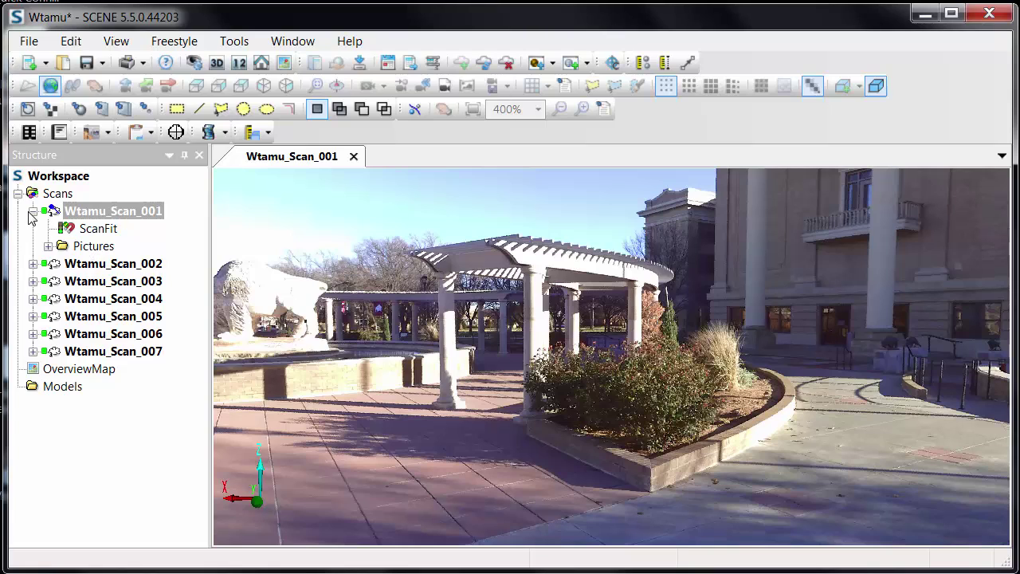
pyautogui.click(33, 211)
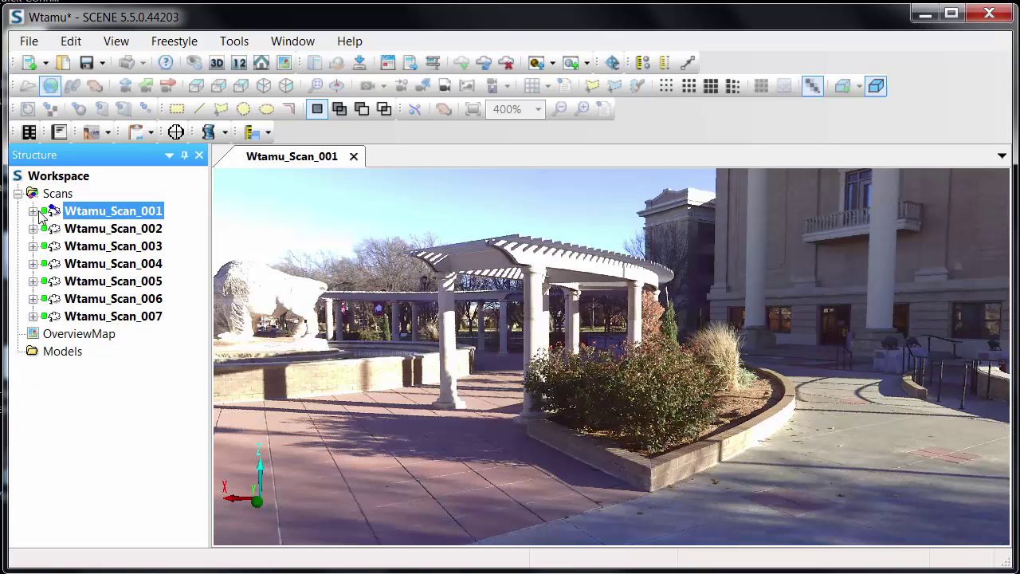
pyautogui.click(354, 157)
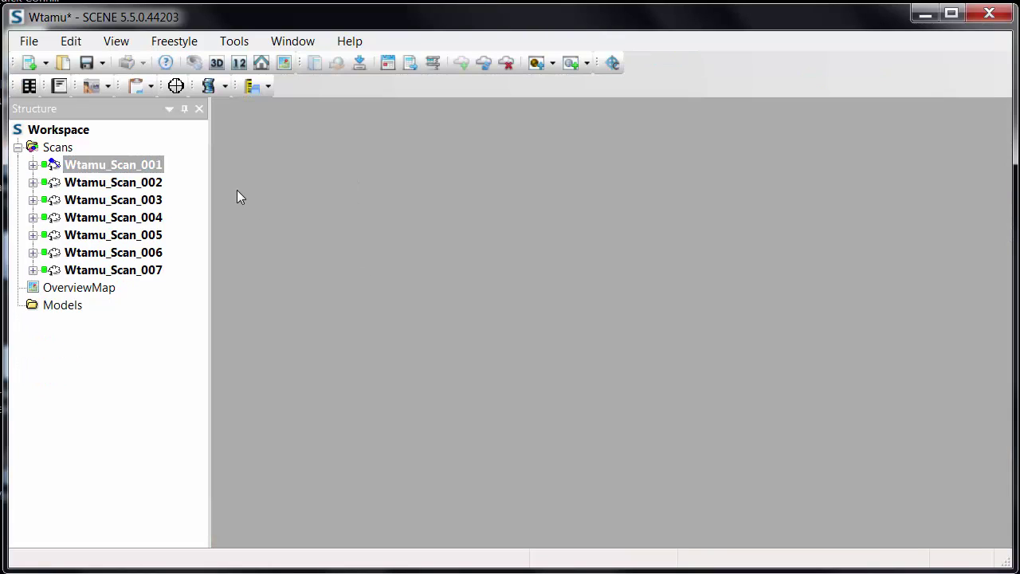
# Step: Bring up Place Scans for the Scans folder via Operations > Registration
pyautogui.rightClick(65, 153)
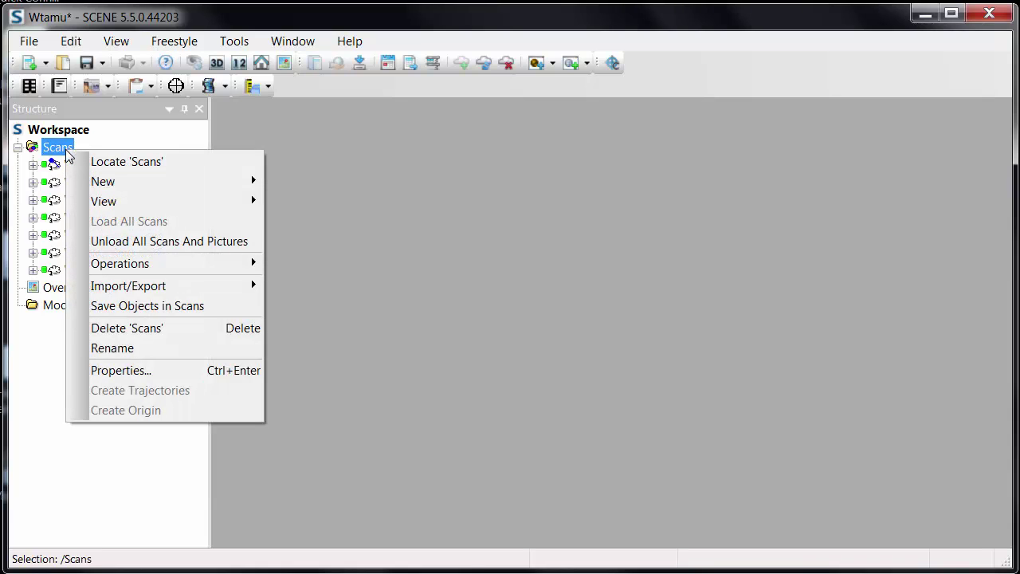
pyautogui.moveTo(243, 264)
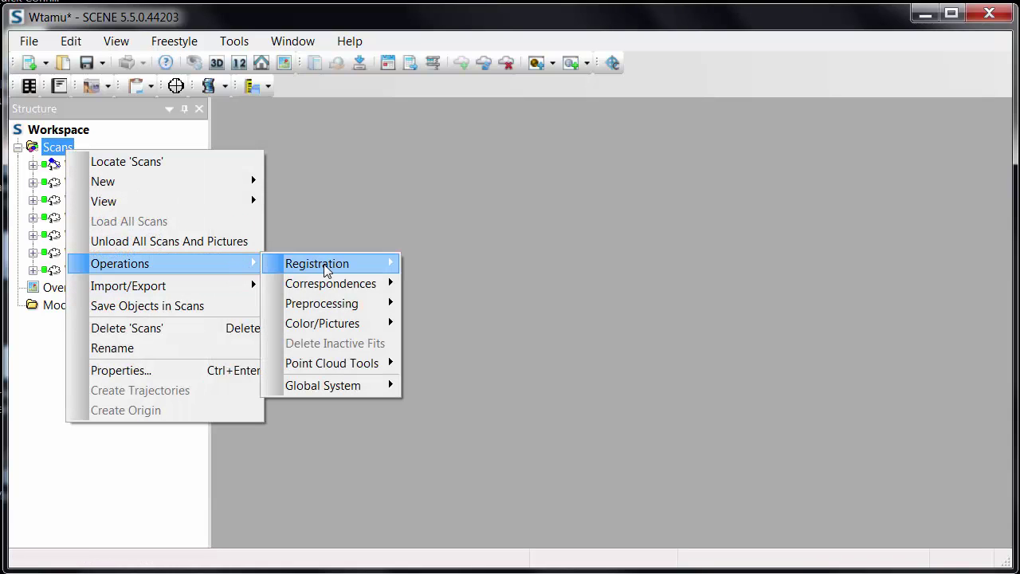
pyautogui.moveTo(318, 263)
pyautogui.click(462, 325)
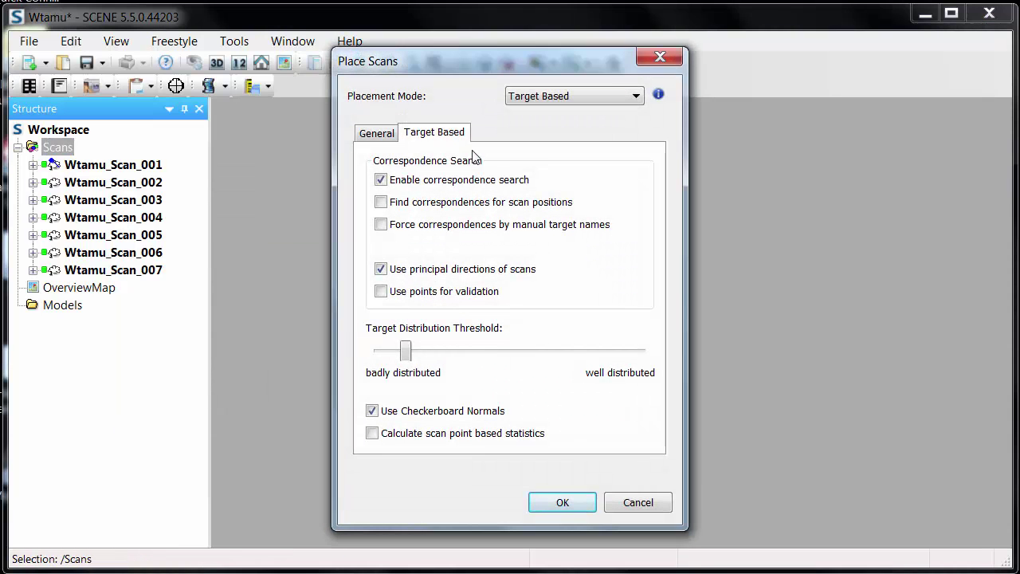
# Step: Keep Target Based as the placement mode and dismiss Place Scans without placing
pyautogui.click(553, 95)
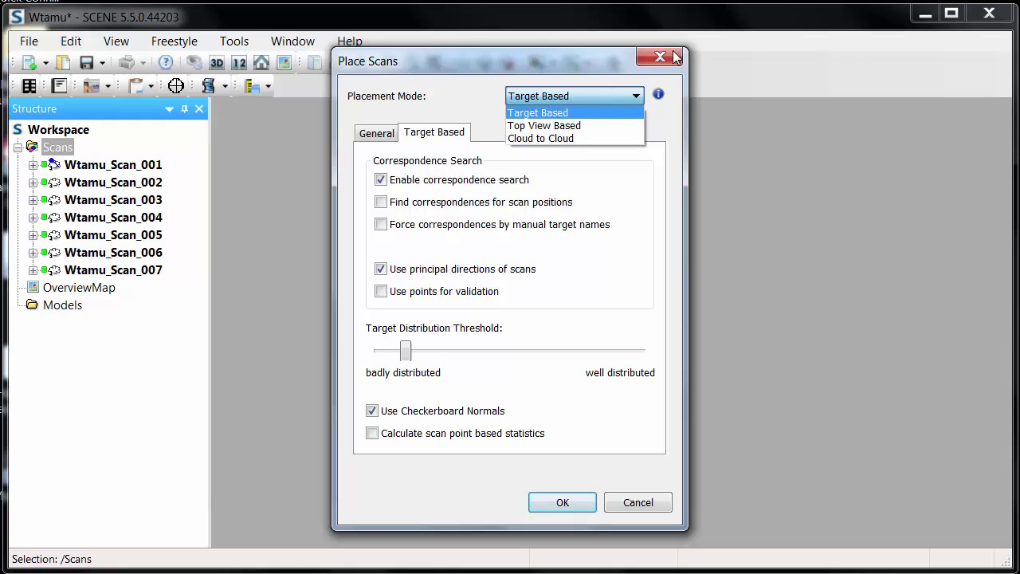
pyautogui.click(628, 93)
pyautogui.click(665, 61)
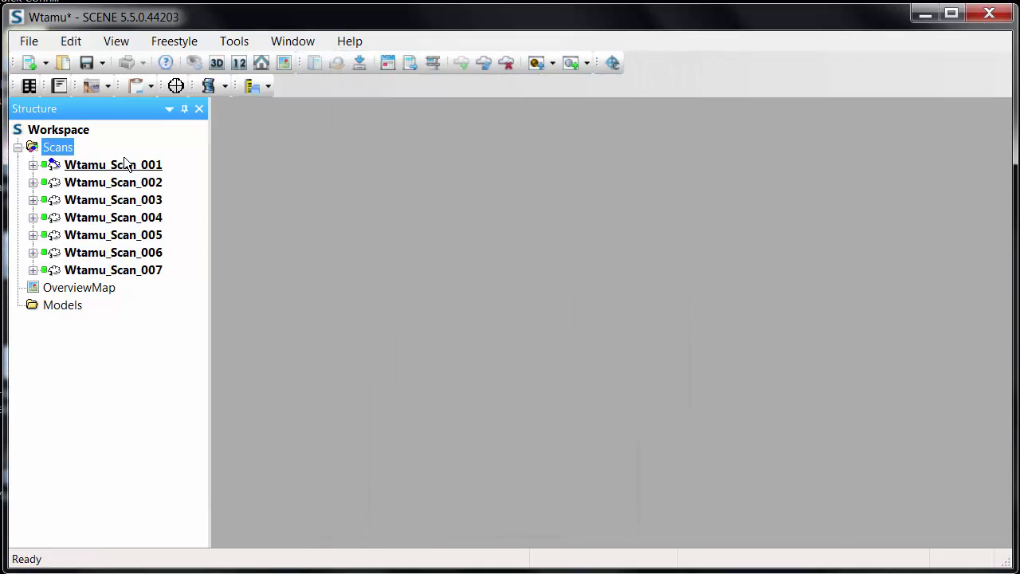
# Step: Open a Correspondence View of the Scans folder showing all seven point clouds
pyautogui.rightClick(57, 155)
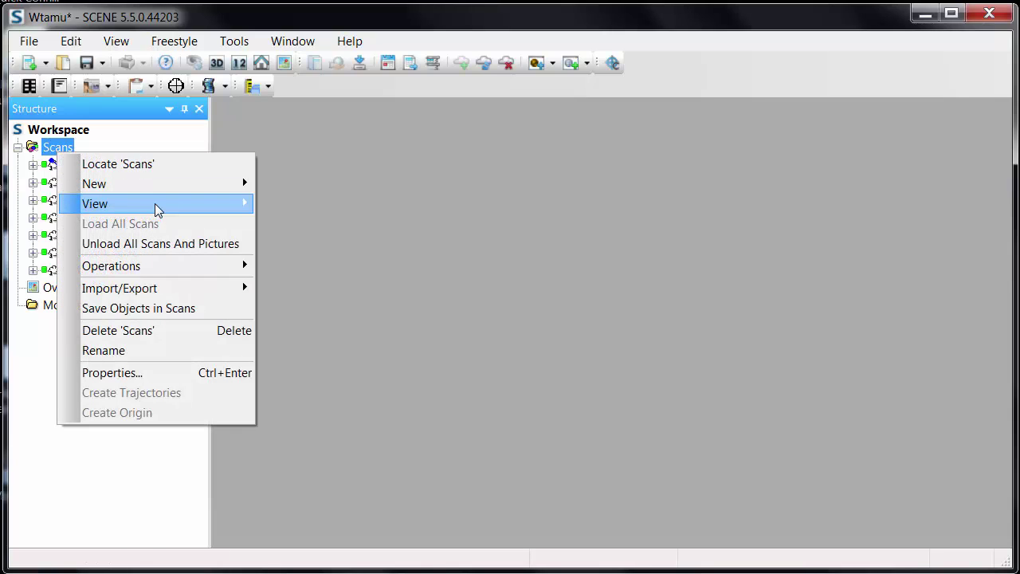
pyautogui.moveTo(155, 206)
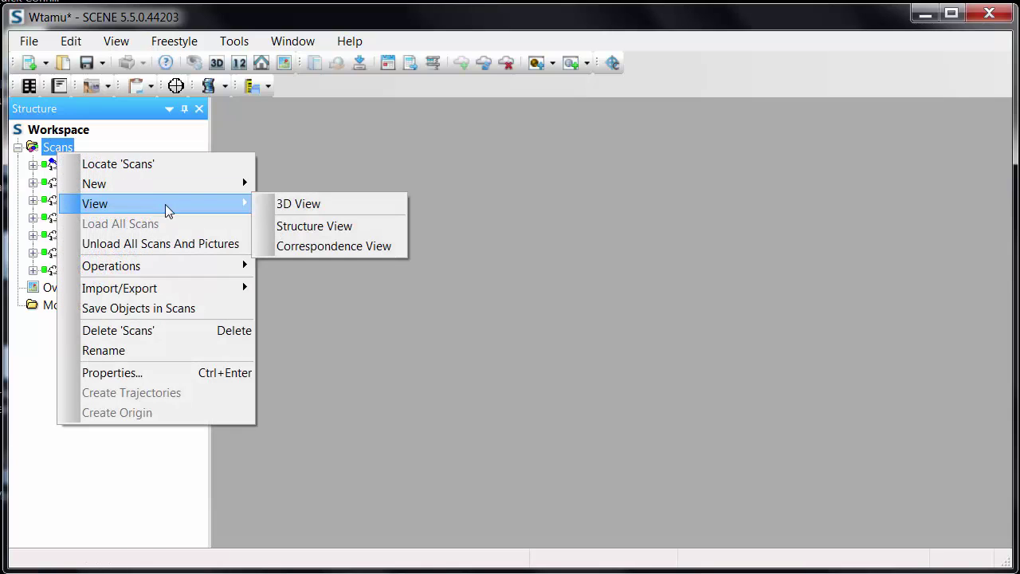
pyautogui.click(362, 247)
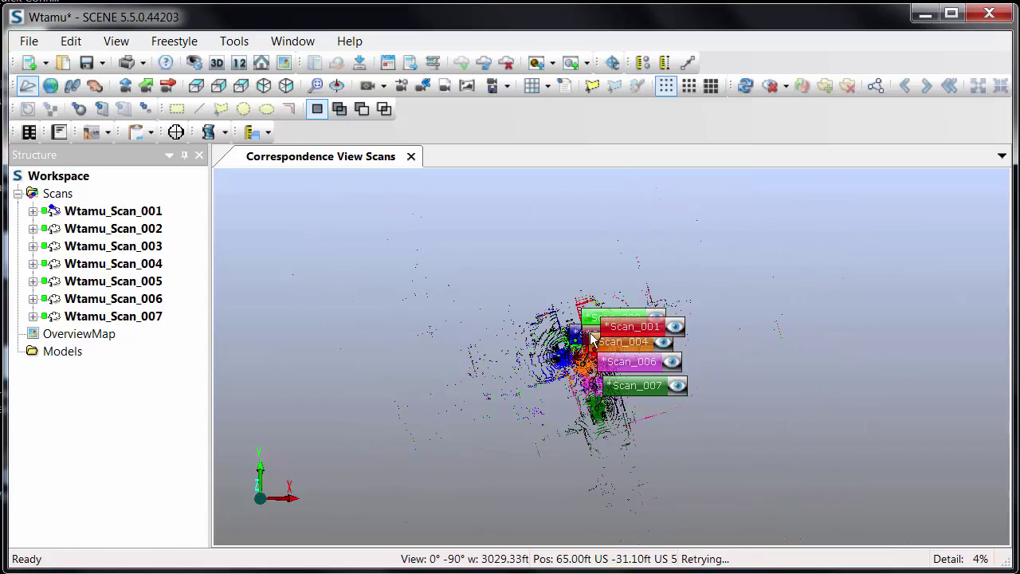
# Step: Select Wtamu_Scan_005 and Wtamu_Scan_007 in the point cloud and zoom in on their overlap
pyautogui.click(626, 341)
pyautogui.scroll(3, 625, 341)
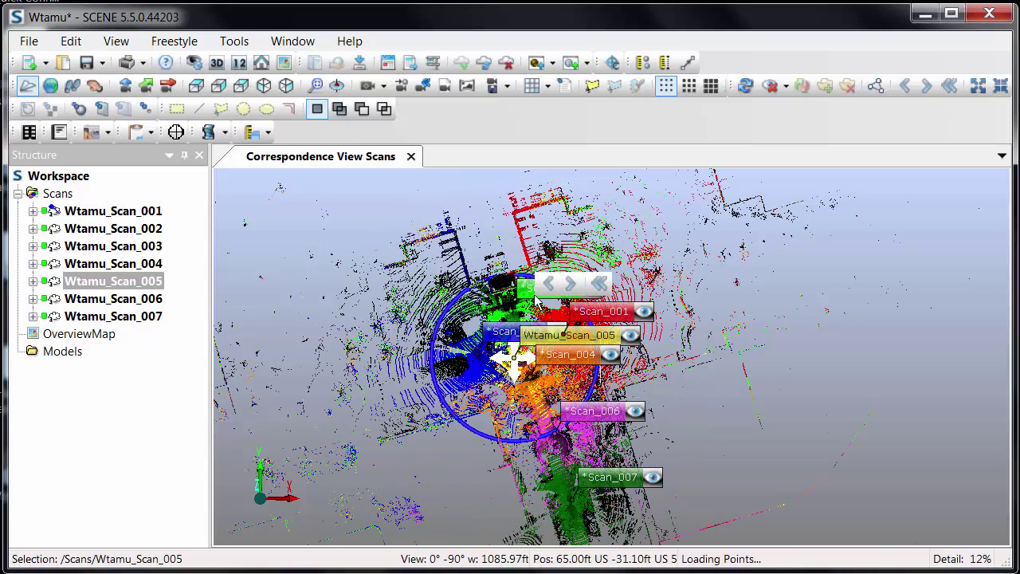
pyautogui.click(616, 480)
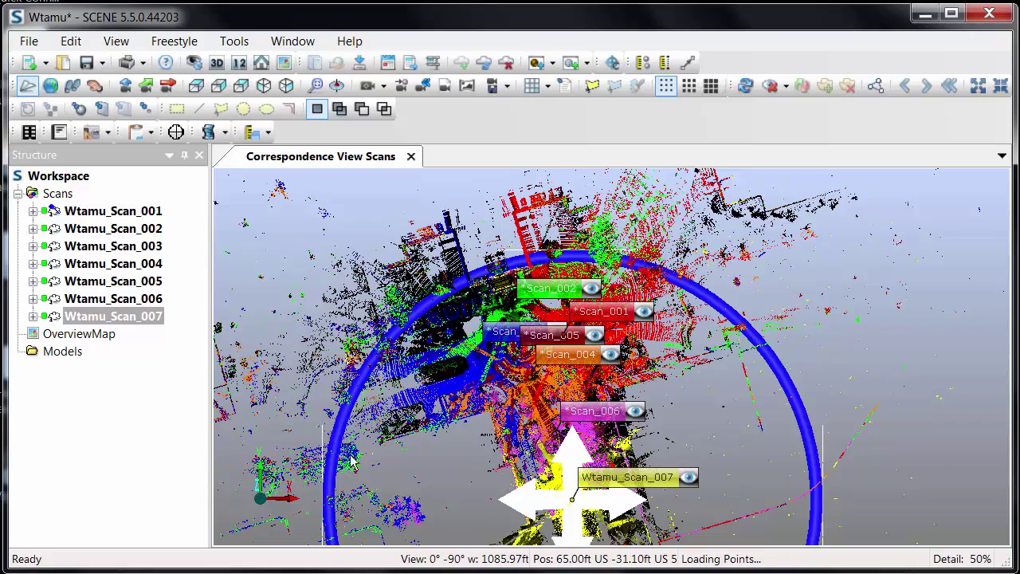
pyautogui.scroll(5, 406, 323)
pyautogui.scroll(2, 406, 322)
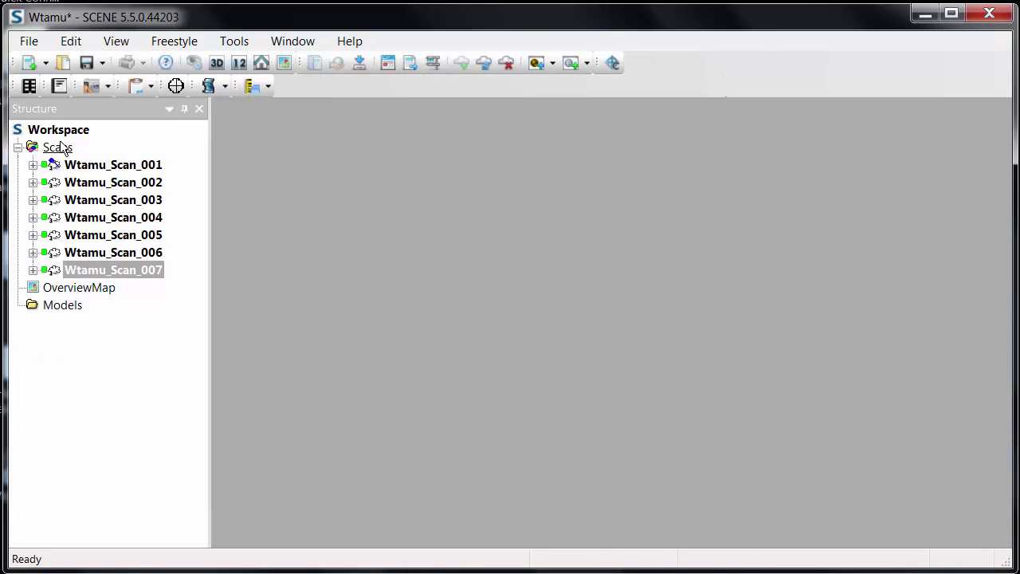
# Step: Reopen Place Scans for the Scans folder and switch placement mode to Top View Based
pyautogui.click(57, 149)
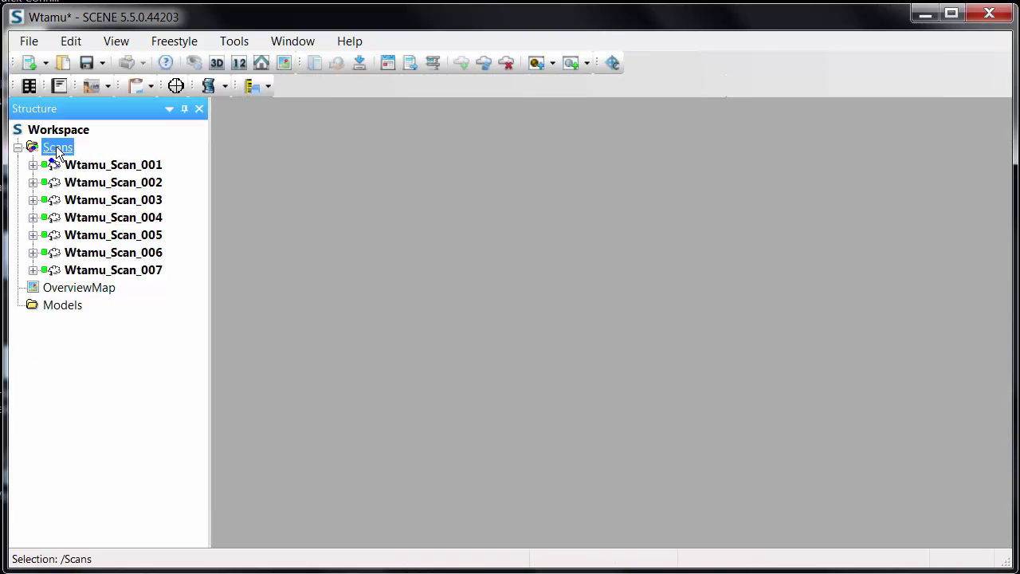
pyautogui.rightClick(57, 150)
pyautogui.moveTo(103, 184)
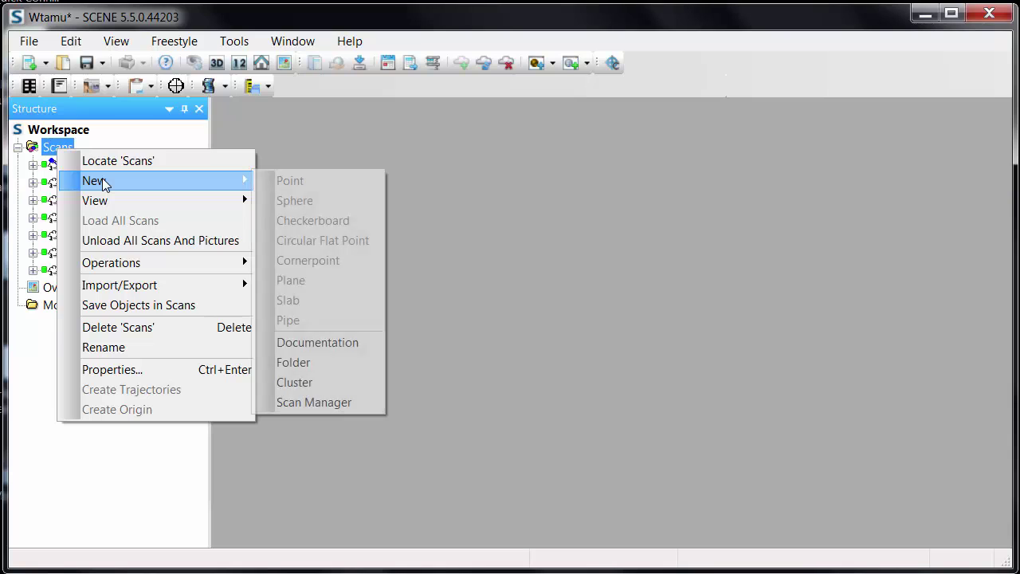
pyautogui.moveTo(230, 268)
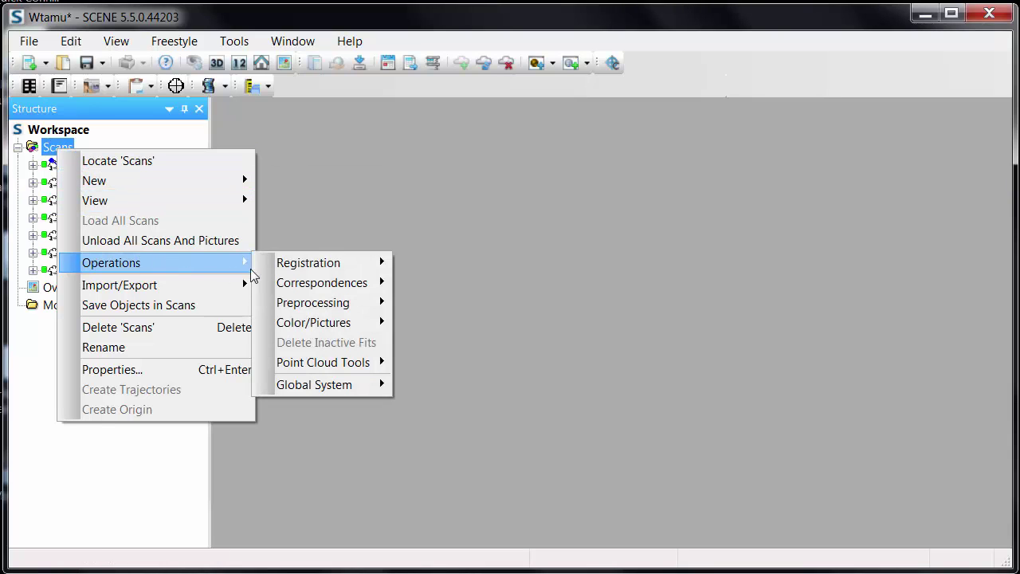
pyautogui.moveTo(300, 269)
pyautogui.click(468, 322)
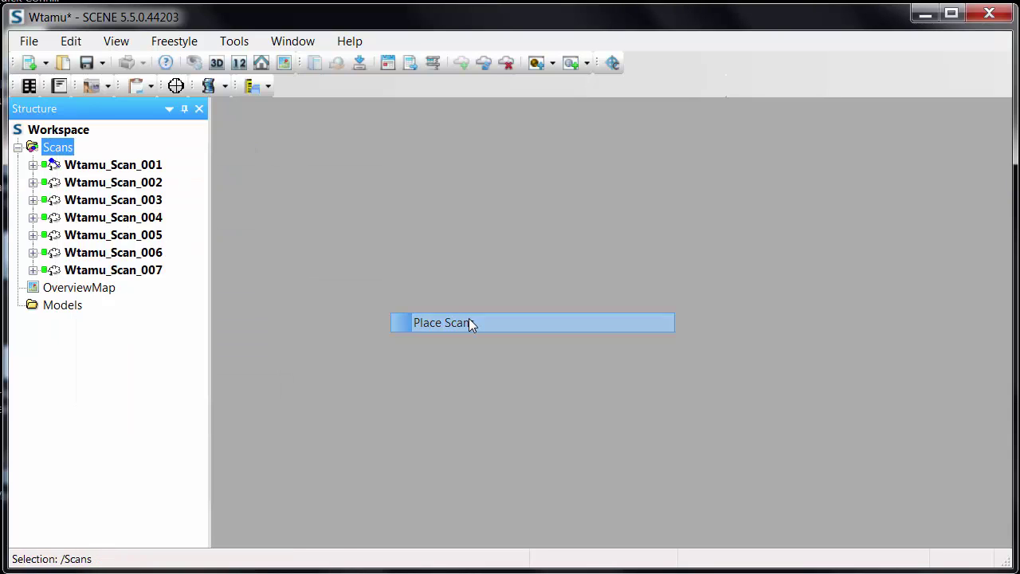
pyautogui.click(562, 96)
pyautogui.click(543, 121)
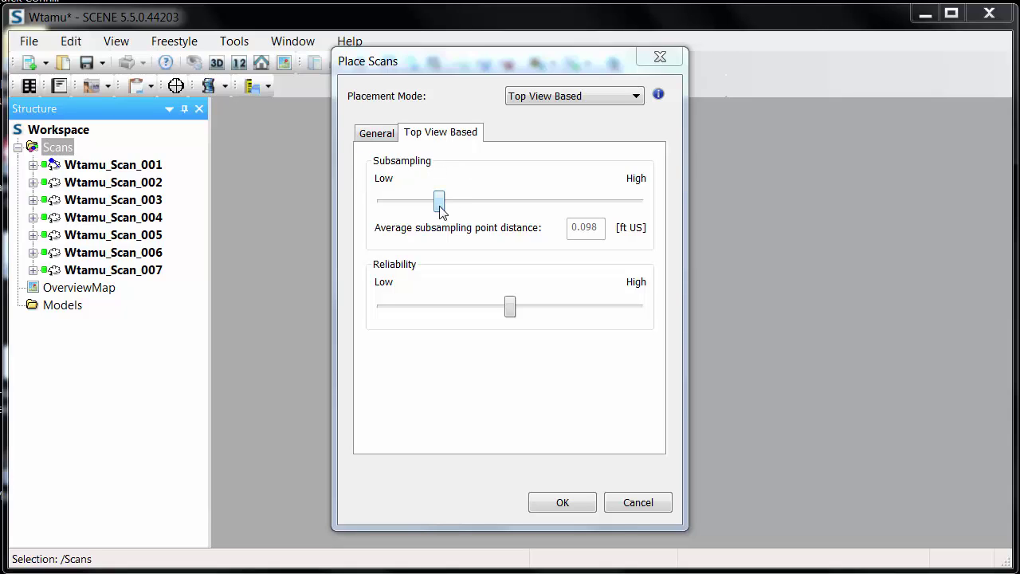
# Step: Run Top View Based placement with 0.23 ft US subsampling distance and mid-level reliability
pyautogui.moveTo(440, 204); pyautogui.dragTo(495, 201)
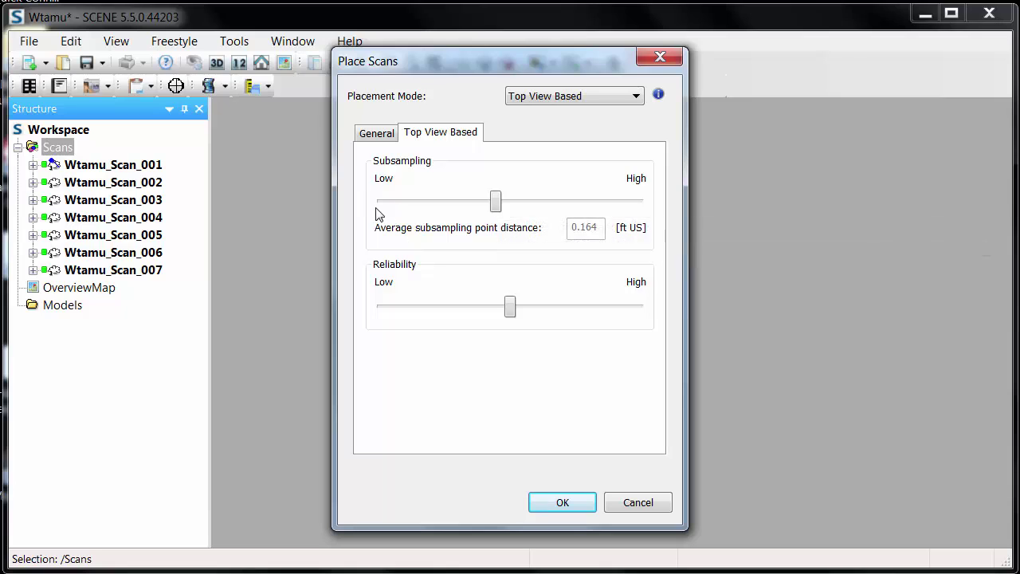
pyautogui.moveTo(495, 201); pyautogui.dragTo(439, 205)
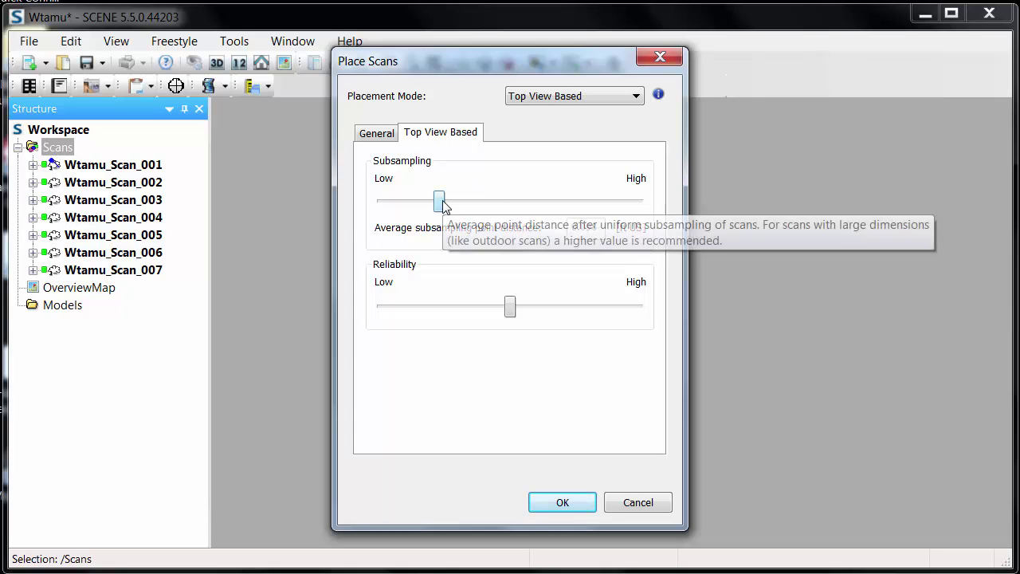
pyautogui.moveTo(450, 204); pyautogui.dragTo(511, 209)
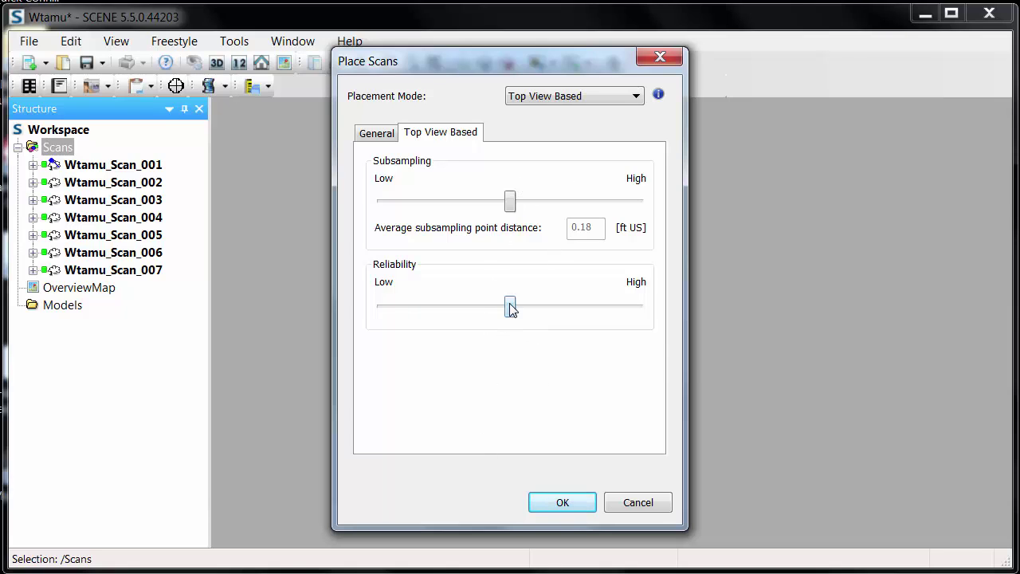
pyautogui.moveTo(512, 310); pyautogui.dragTo(575, 314)
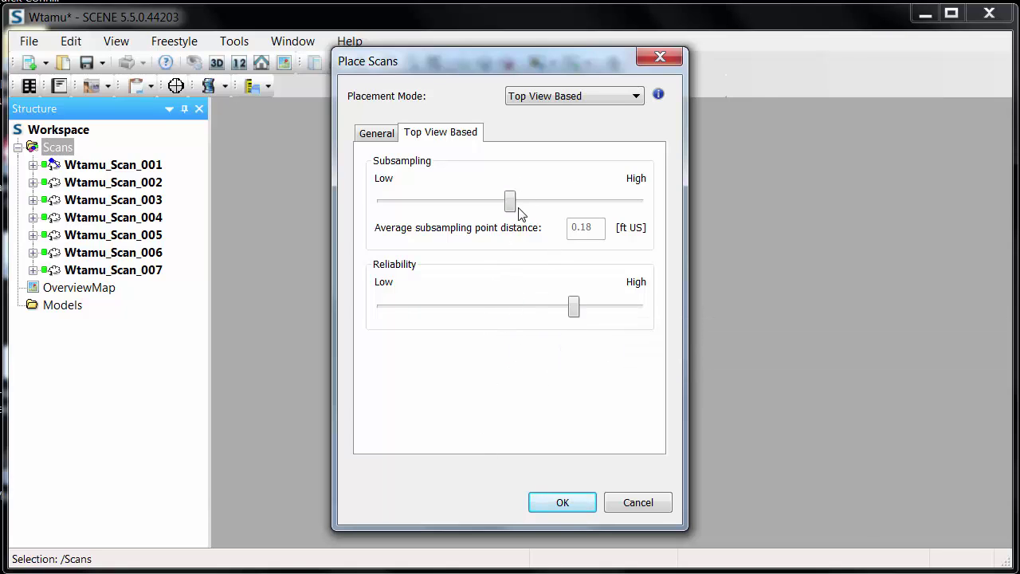
pyautogui.moveTo(512, 201); pyautogui.dragTo(553, 200)
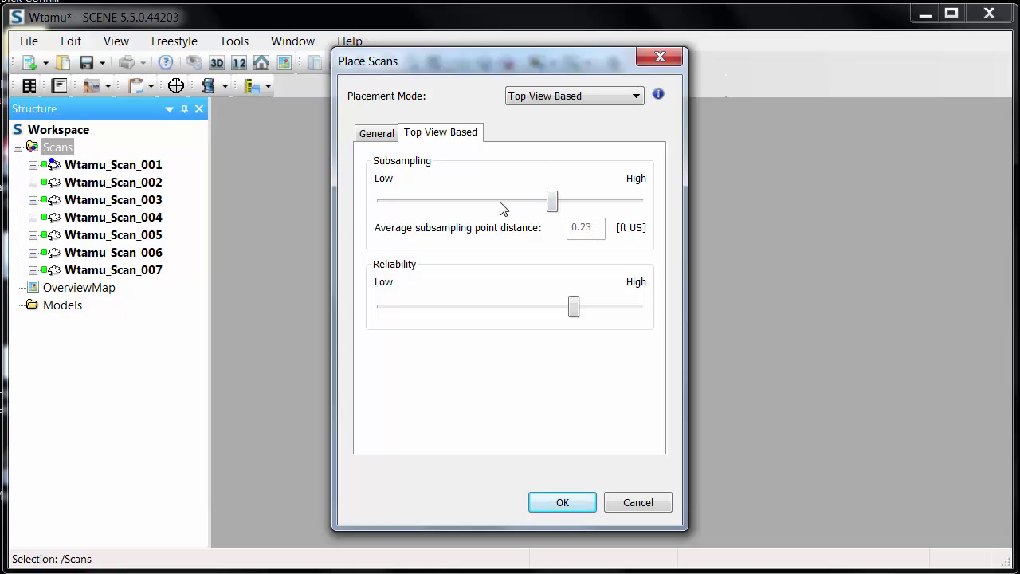
pyautogui.moveTo(572, 310); pyautogui.dragTo(507, 310)
pyautogui.click(561, 503)
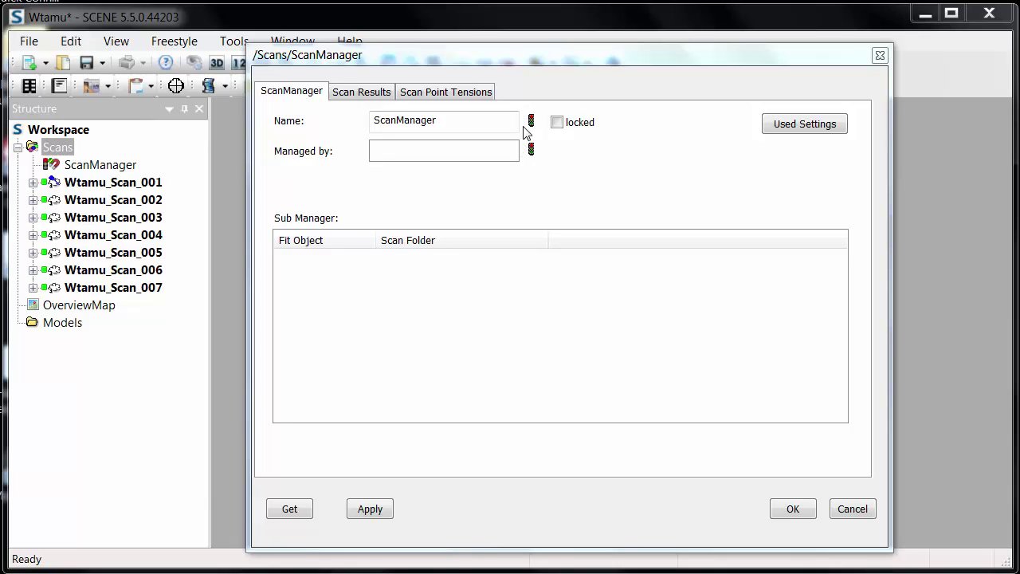
# Step: Sort the Scan Results fits by mean scan point tension ascending, widening the column and selecting Wtamu_Scan_007
pyautogui.click(368, 94)
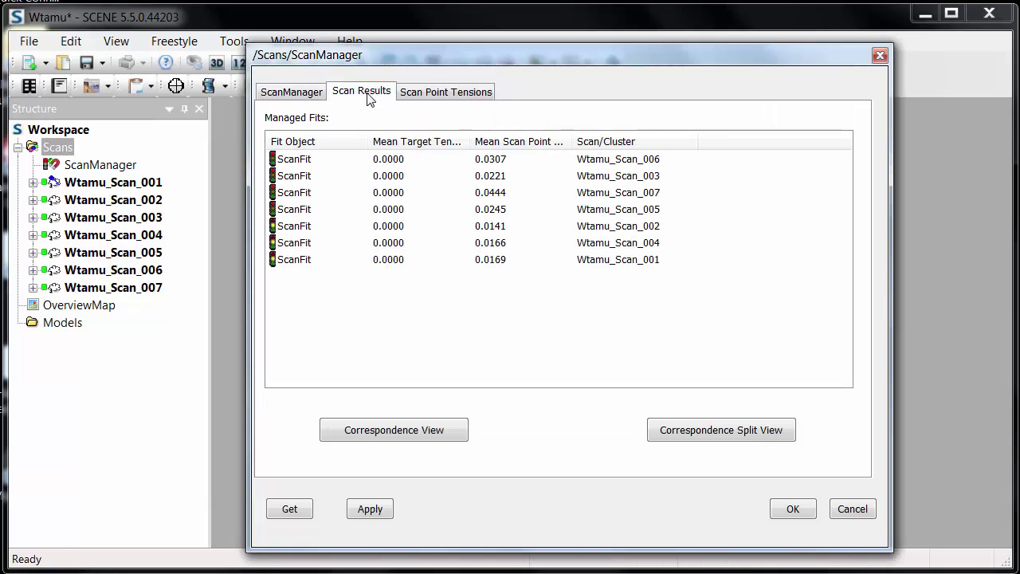
pyautogui.click(473, 141)
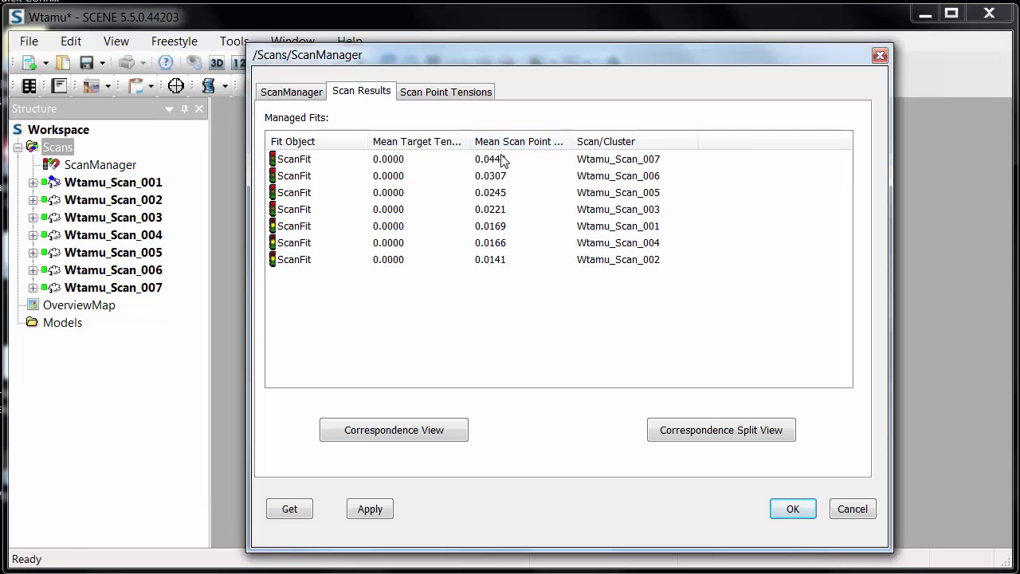
pyautogui.click(512, 141)
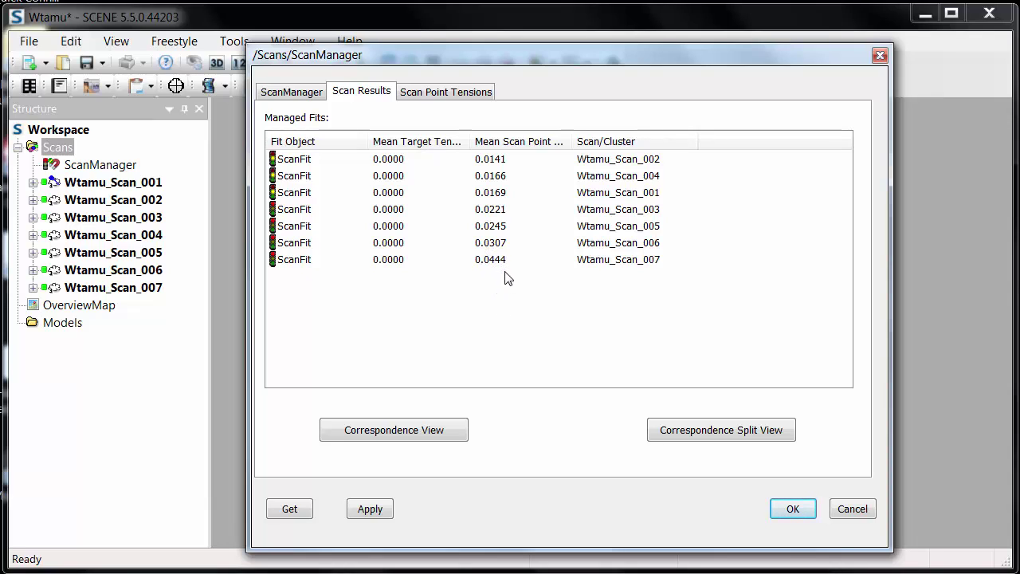
pyautogui.doubleClick(575, 141)
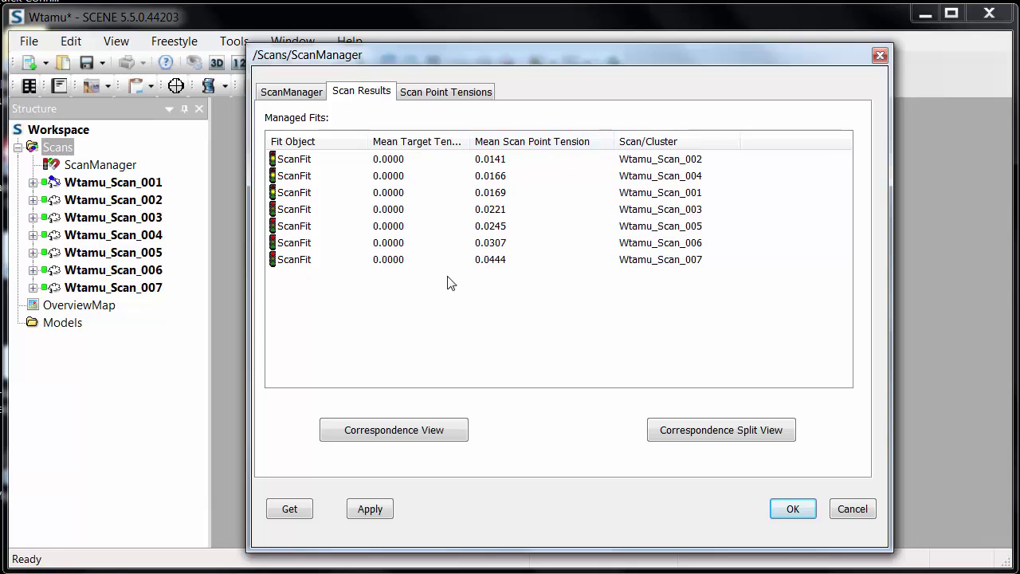
pyautogui.click(661, 259)
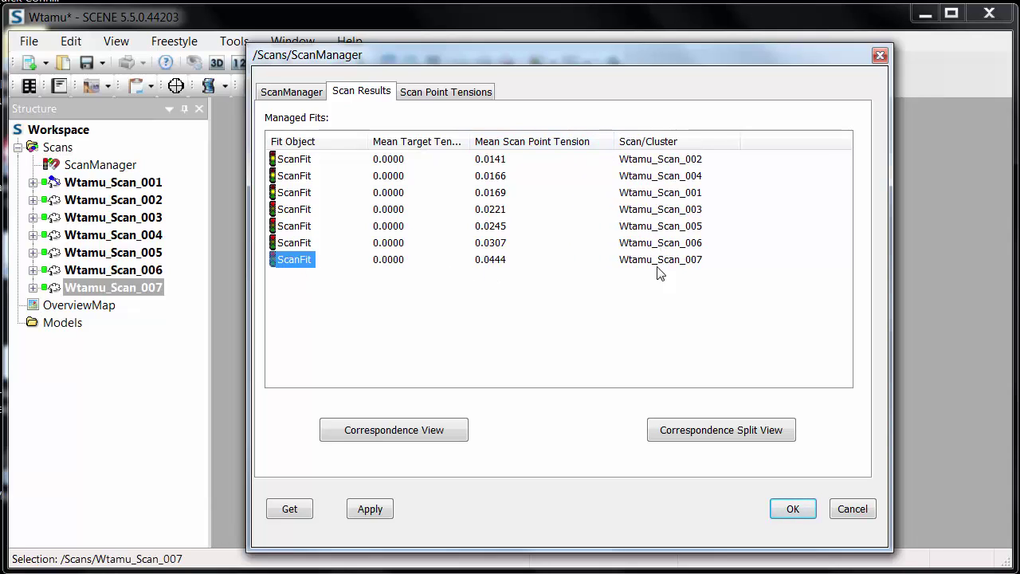
pyautogui.click(451, 94)
# Step: Sort scan pairs by mean tension, review the 0.0758 ft US overall mean, and close ScanManager
pyautogui.click(459, 144)
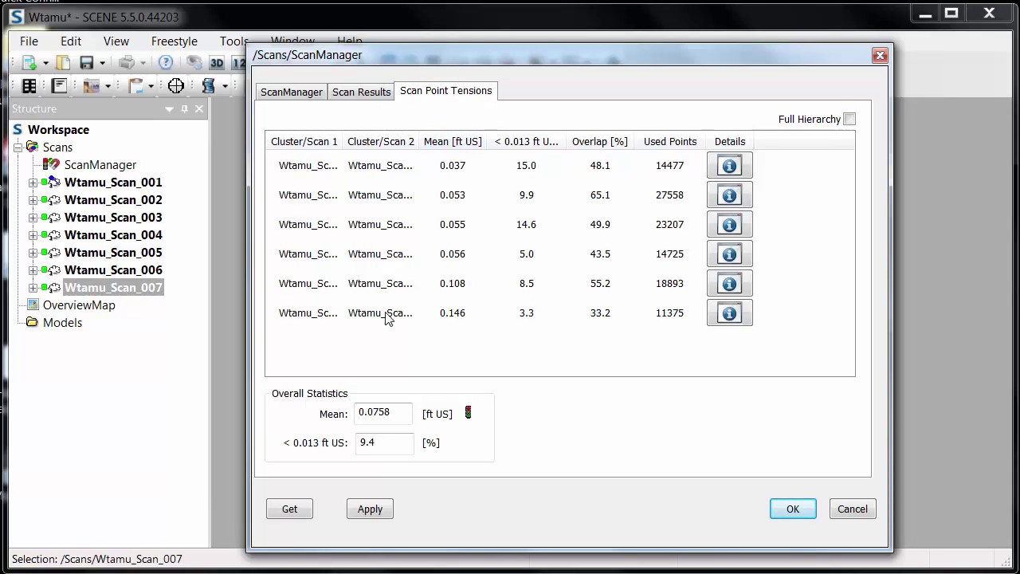
pyautogui.doubleClick(404, 413)
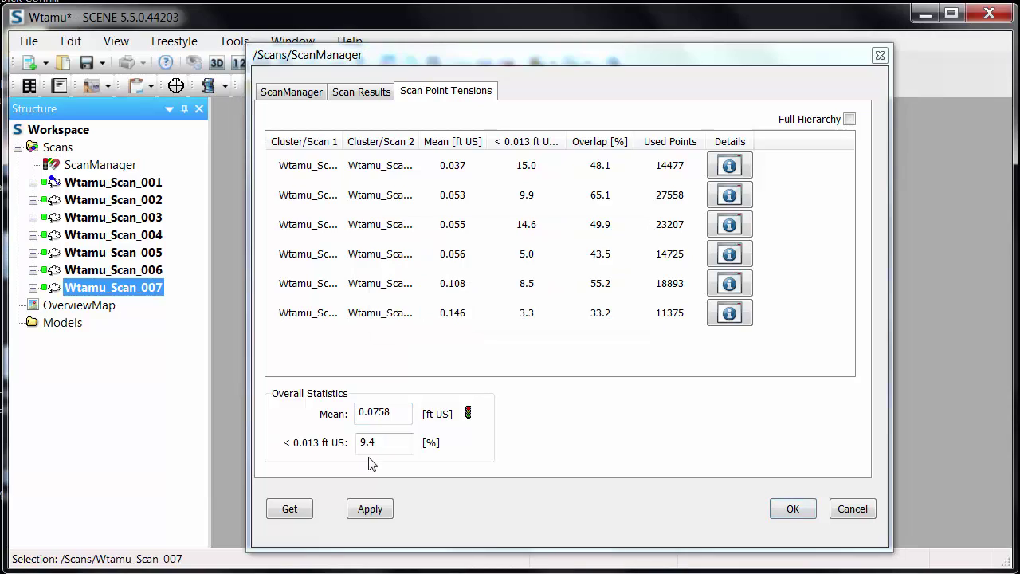
pyautogui.doubleClick(402, 411)
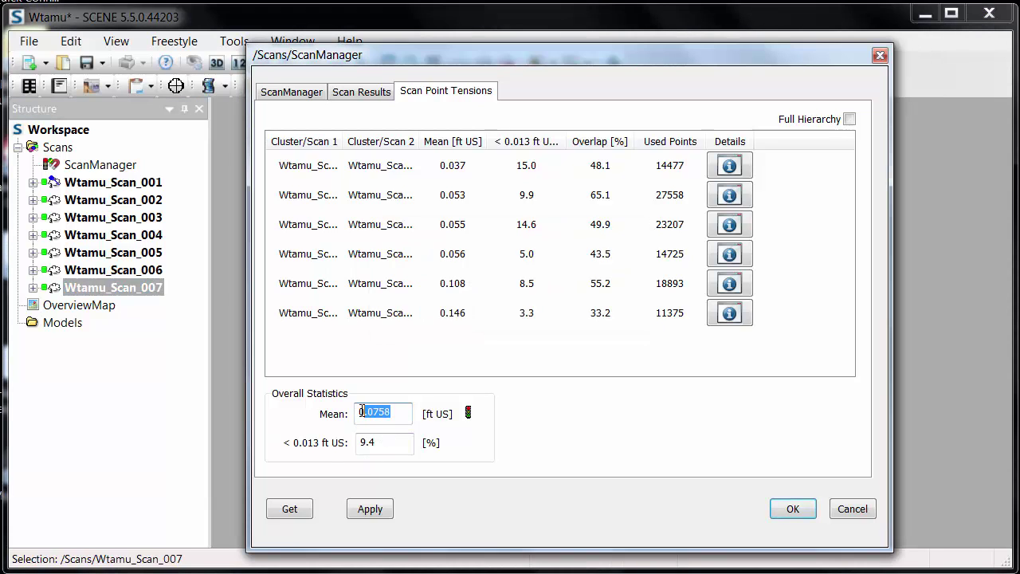
pyautogui.doubleClick(396, 447)
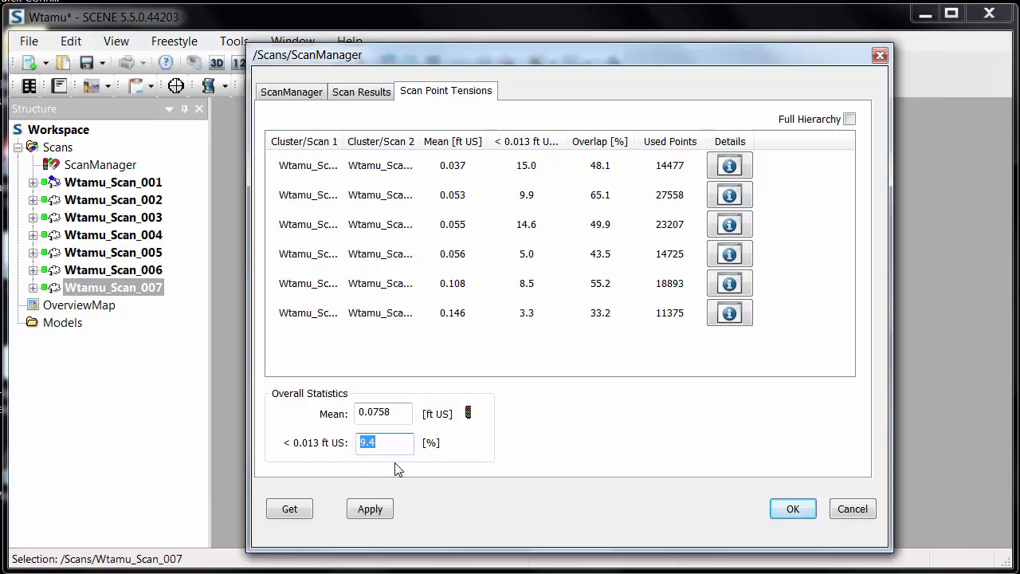
pyautogui.click(794, 510)
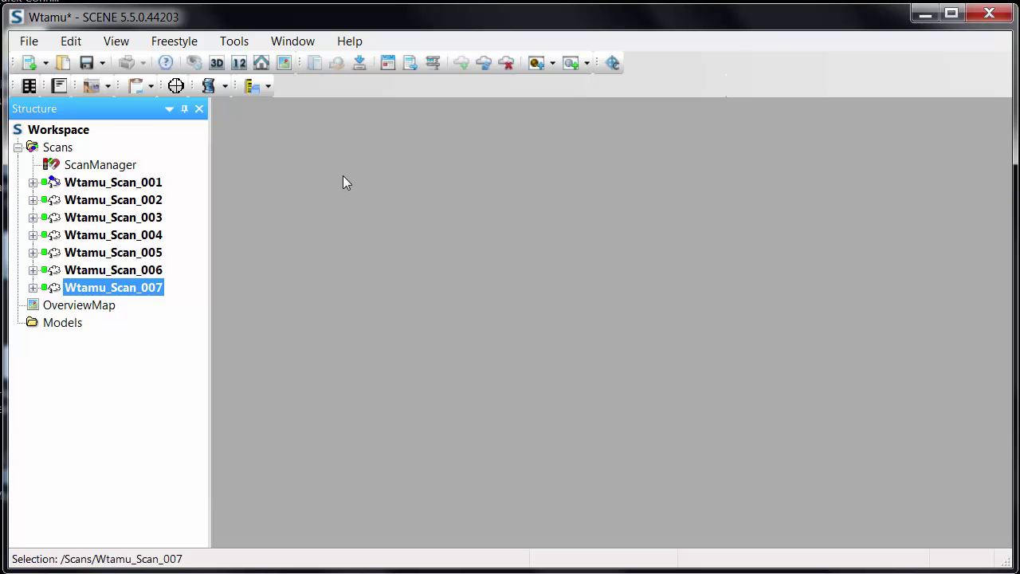
# Step: Update scans with Cloud to Cloud placement: 0.242 ft US subsampling, 30 iterations, 0.5 ft US search distance
pyautogui.rightClick(79, 165)
pyautogui.click(144, 181)
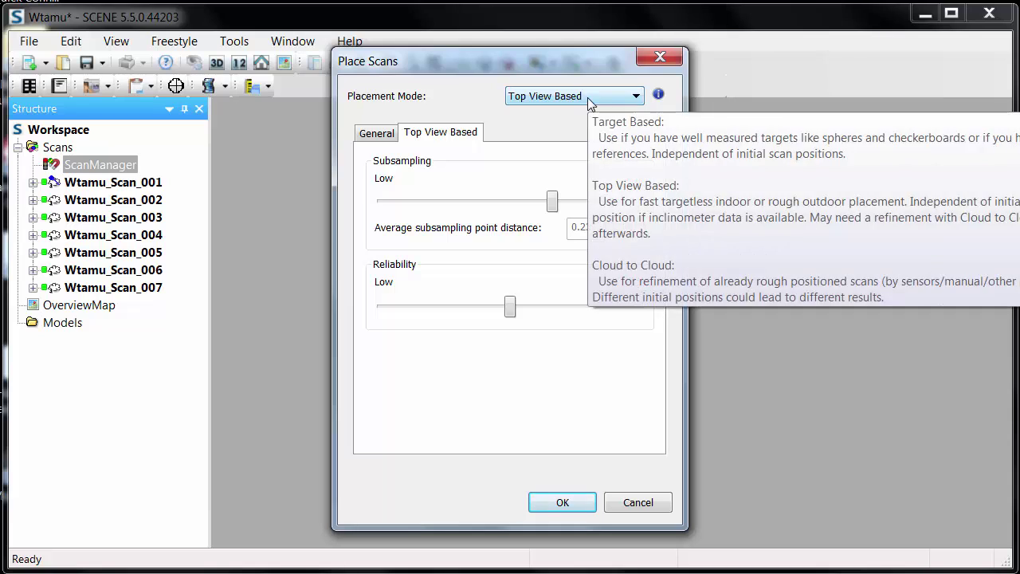
pyautogui.click(588, 97)
pyautogui.click(572, 140)
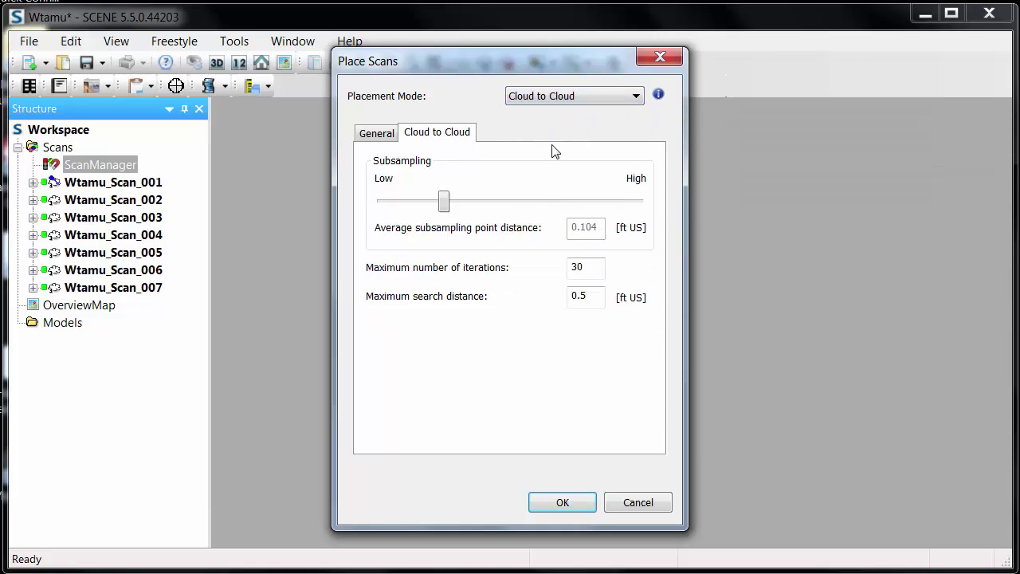
pyautogui.moveTo(441, 204); pyautogui.dragTo(564, 212)
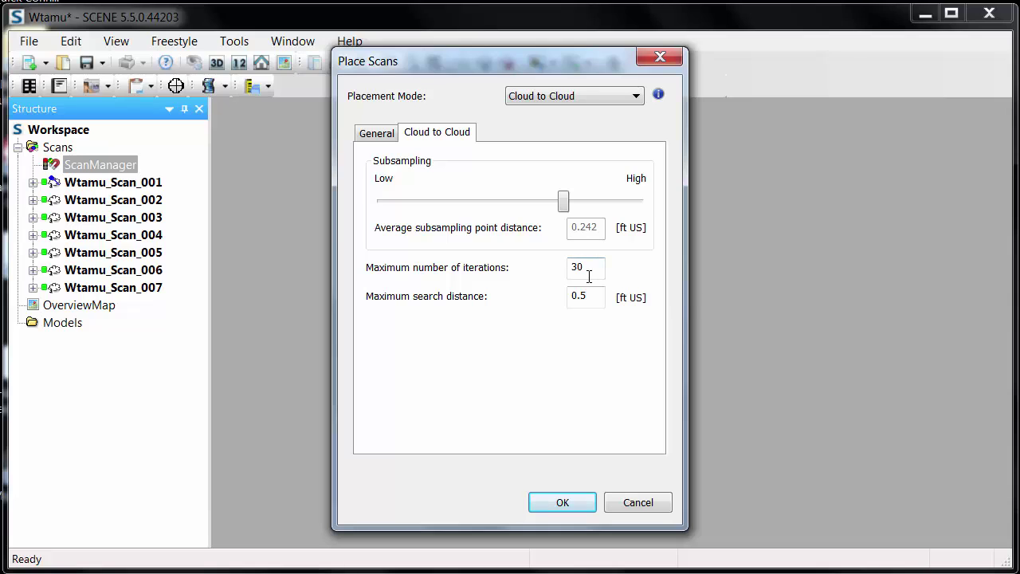
pyautogui.moveTo(589, 271); pyautogui.dragTo(508, 265)
pyautogui.press('Tab')
pyautogui.click(560, 503)
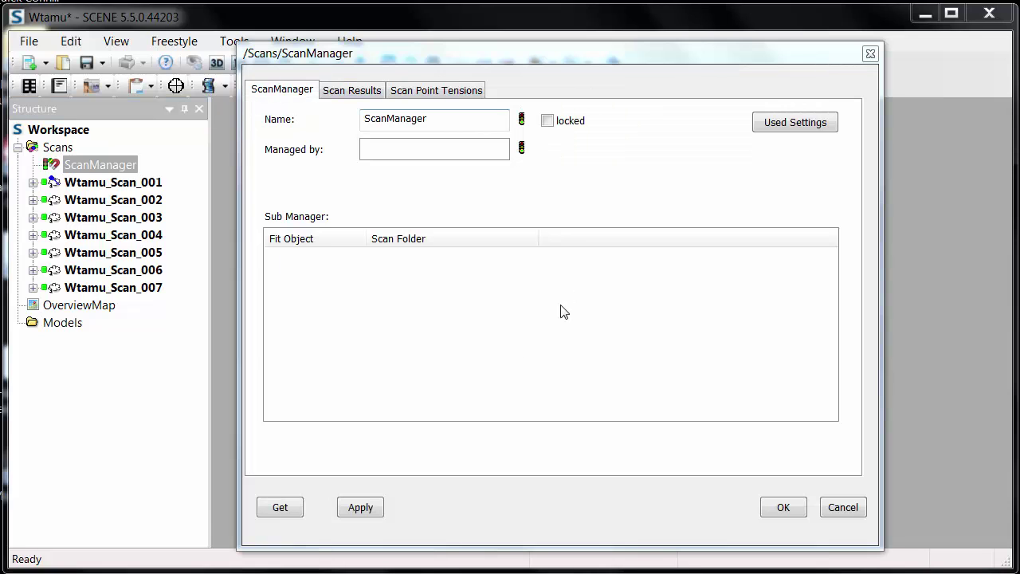
# Step: Sort the Scan Results and Scan Point Tensions tables by mean tension
pyautogui.click(354, 92)
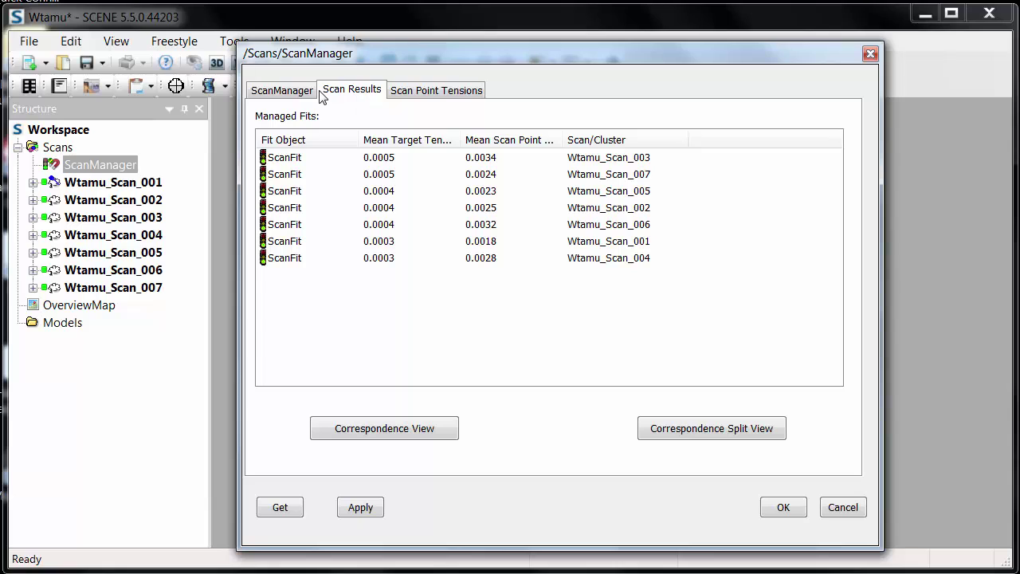
pyautogui.click(387, 141)
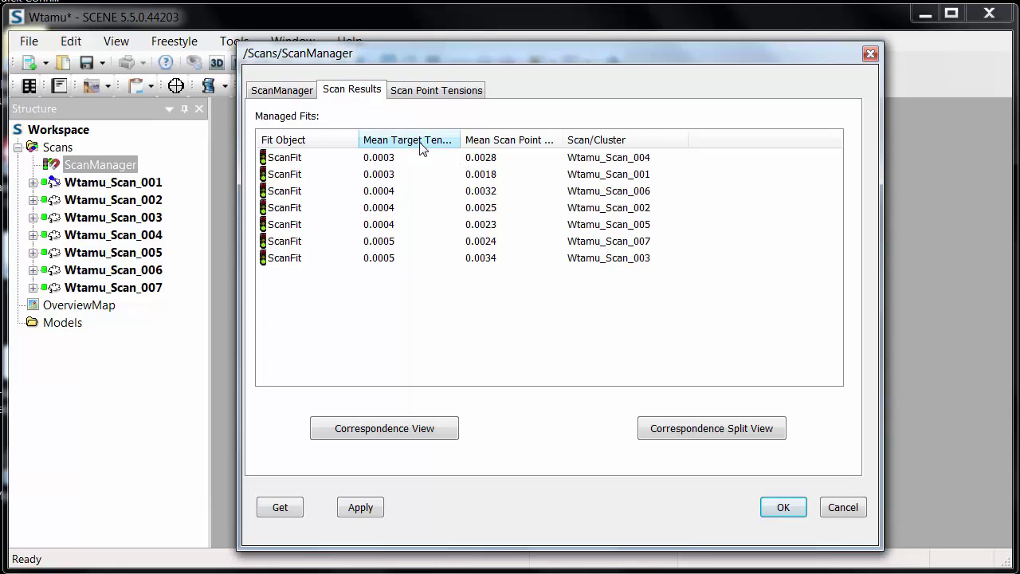
pyautogui.click(426, 94)
pyautogui.click(450, 144)
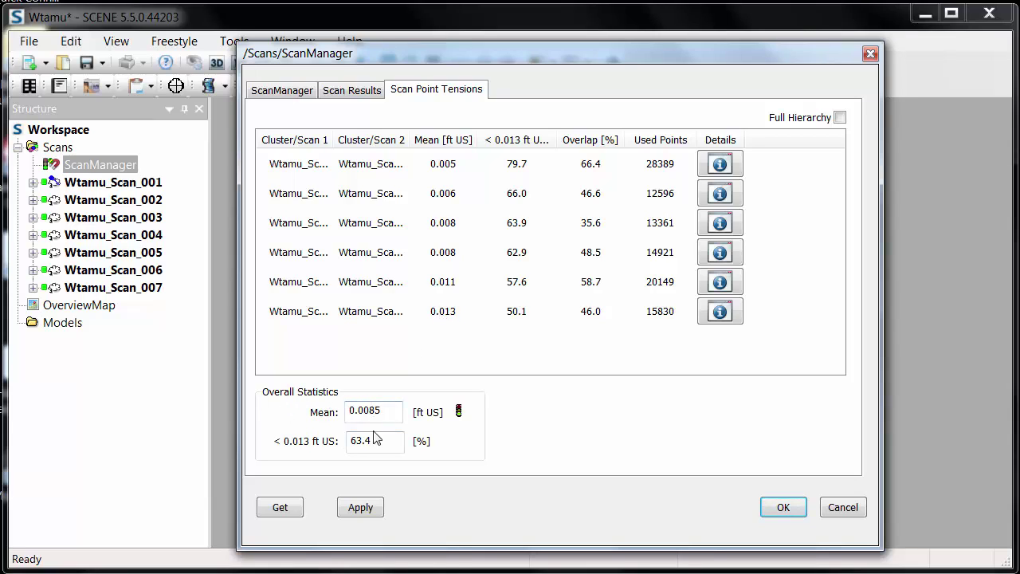
# Step: Check the overall 0.0085 ft US mean tension and 63.4% under 0.013 ft, then close ScanManager
pyautogui.moveTo(381, 410); pyautogui.dragTo(346, 409)
pyautogui.moveTo(388, 440); pyautogui.dragTo(290, 437)
pyautogui.moveTo(389, 411); pyautogui.dragTo(319, 422)
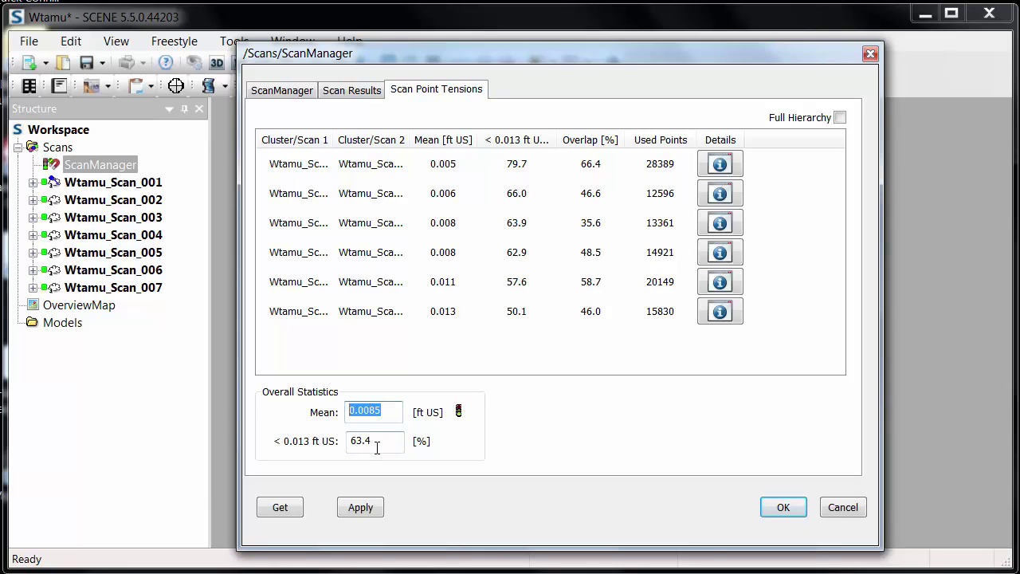
pyautogui.moveTo(388, 440); pyautogui.dragTo(258, 450)
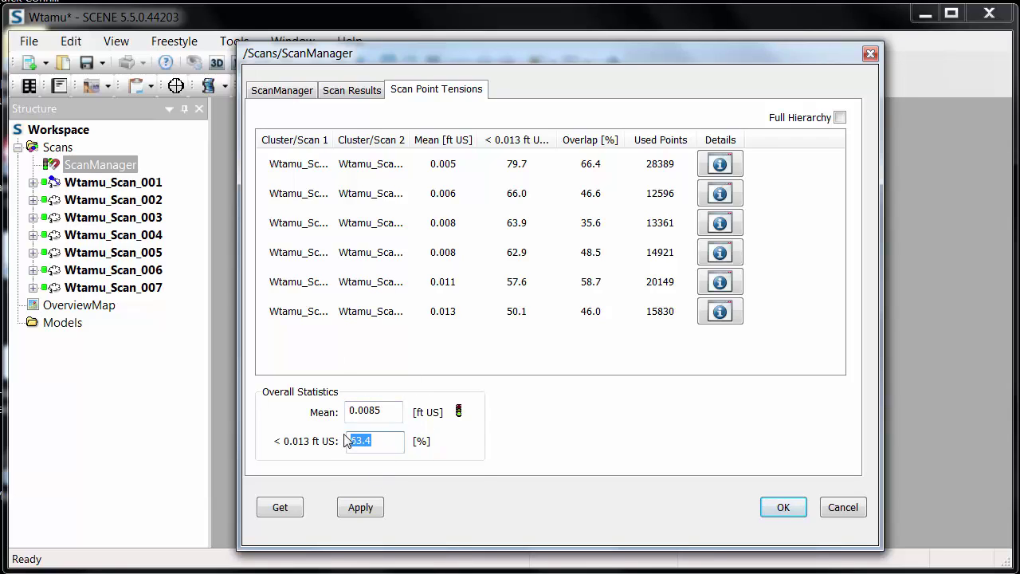
pyautogui.click(794, 510)
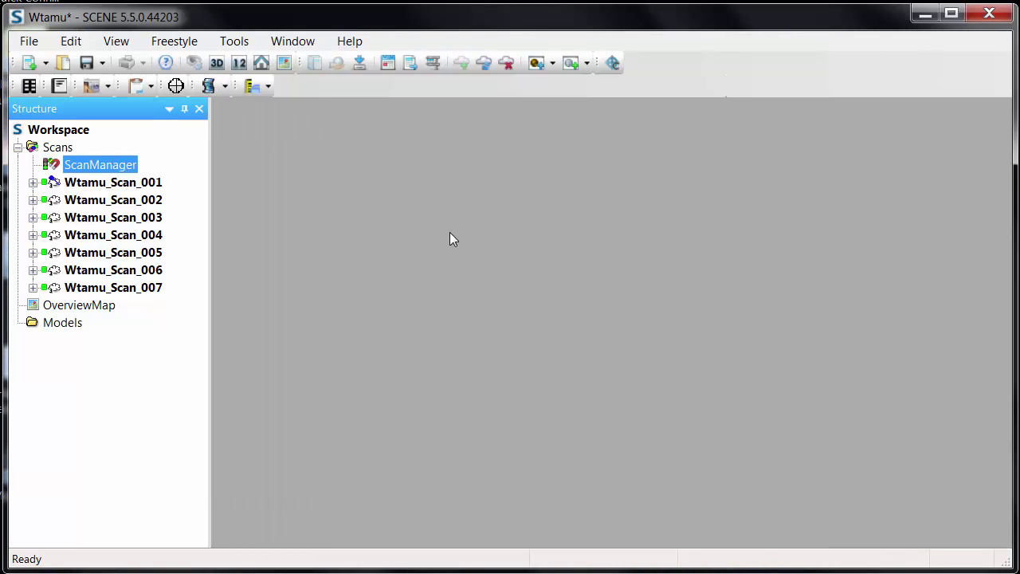
# Step: Lock ScanManager and save the shared project as revision 10 with comment 'registered'
pyautogui.rightClick(117, 165)
pyautogui.click(169, 202)
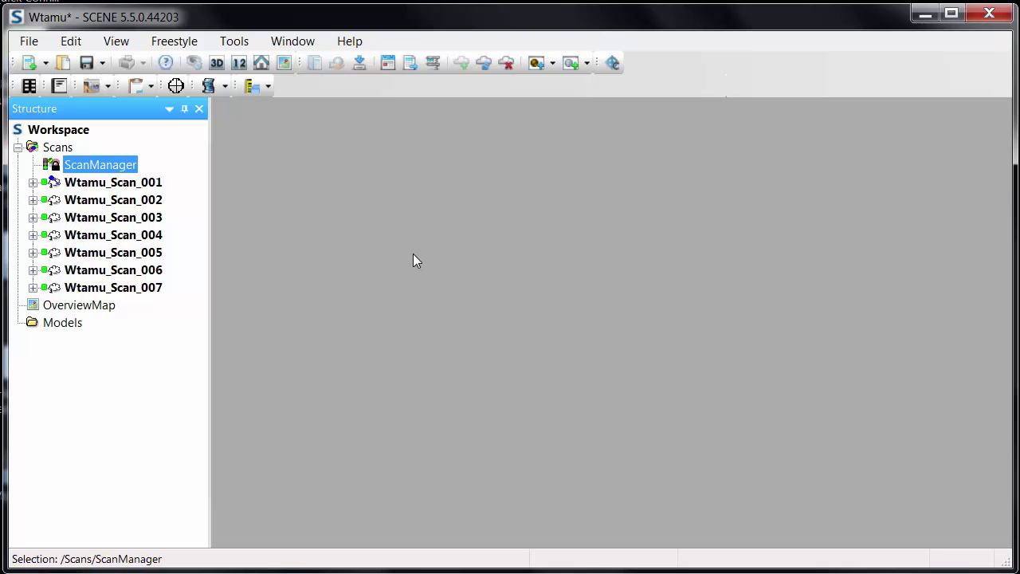
pyautogui.click(86, 63)
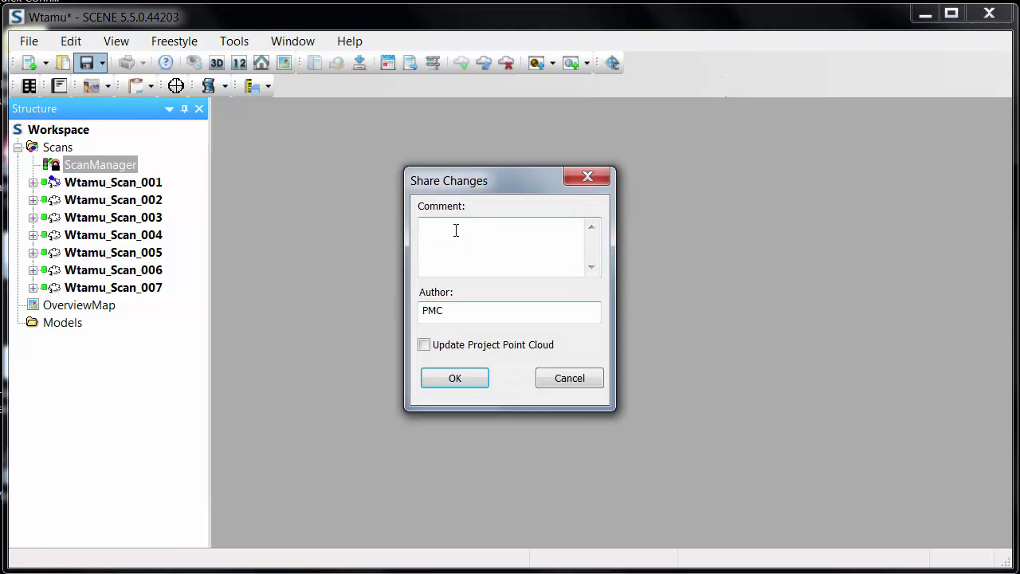
pyautogui.write('registered')
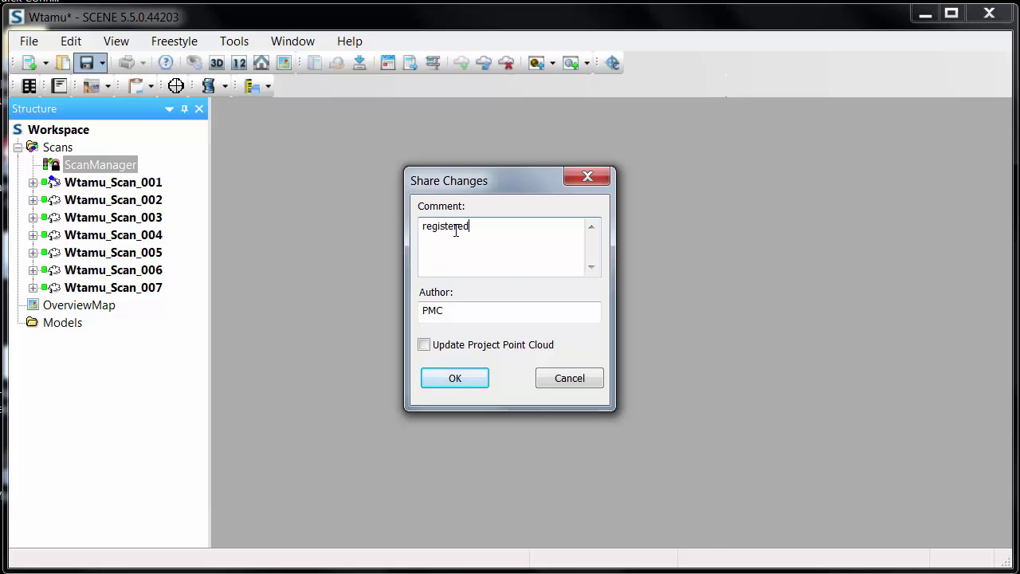
pyautogui.click(455, 378)
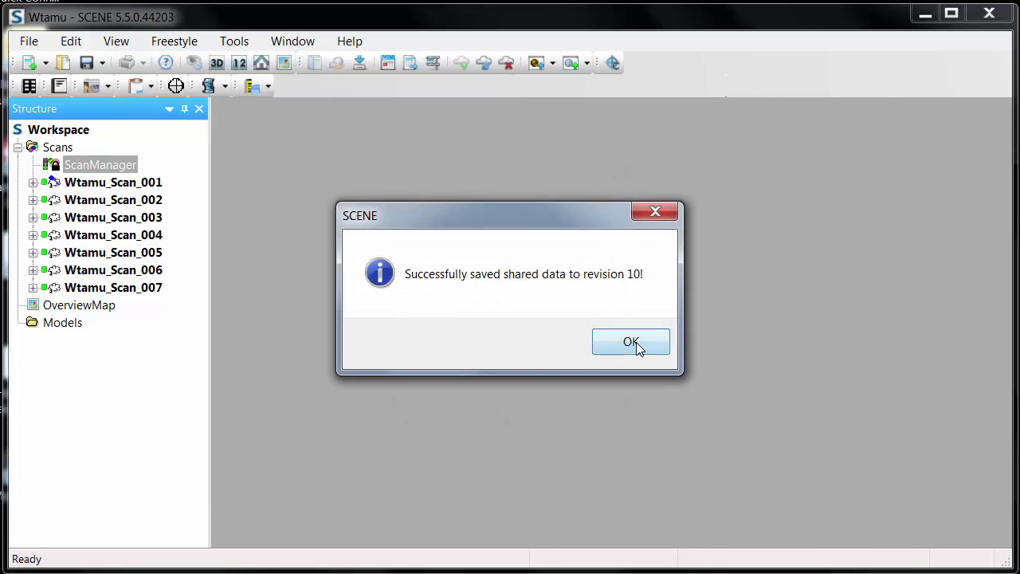
pyautogui.click(634, 342)
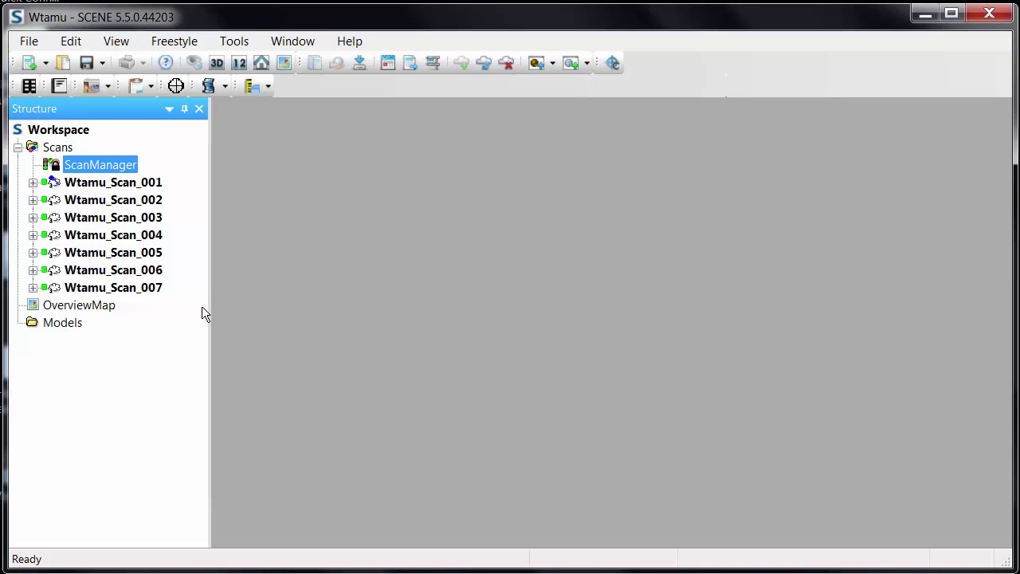
# Step: Create a new, empty Correspondence Split View
pyautogui.click(240, 63)
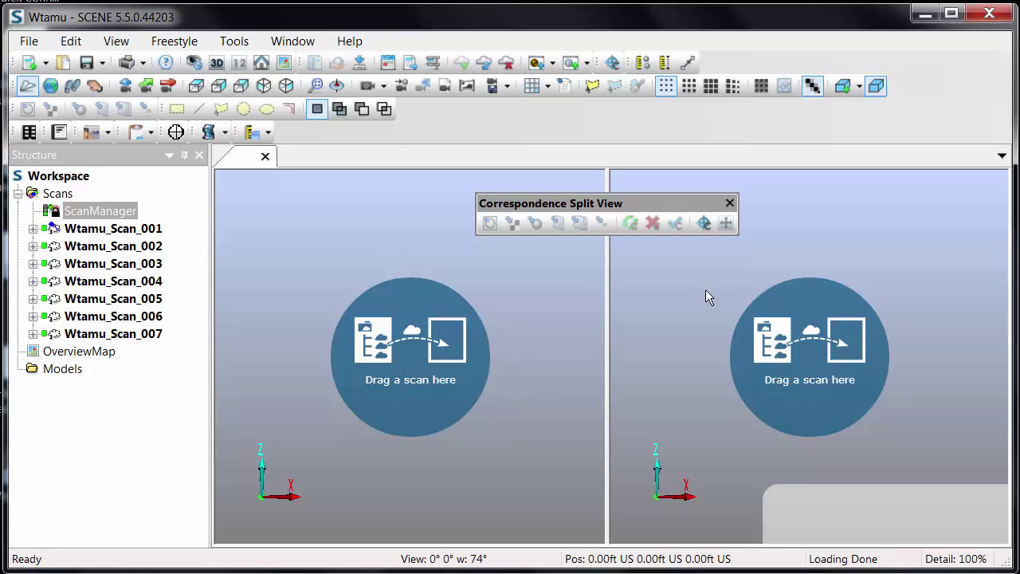
# Step: Load Wtamu_Scan_001 on the left and Wtamu_Scan_002 on the right, turning the left toward the columned building
pyautogui.moveTo(103, 229); pyautogui.dragTo(427, 366)
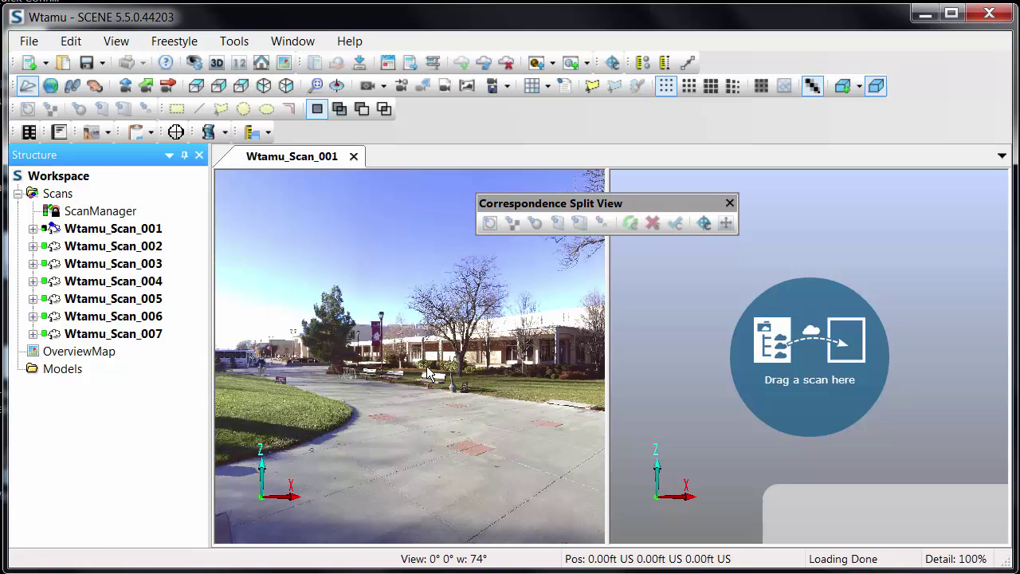
pyautogui.moveTo(102, 247); pyautogui.dragTo(824, 373)
pyautogui.moveTo(527, 354); pyautogui.dragTo(319, 362)
pyautogui.scroll(5, 319, 363)
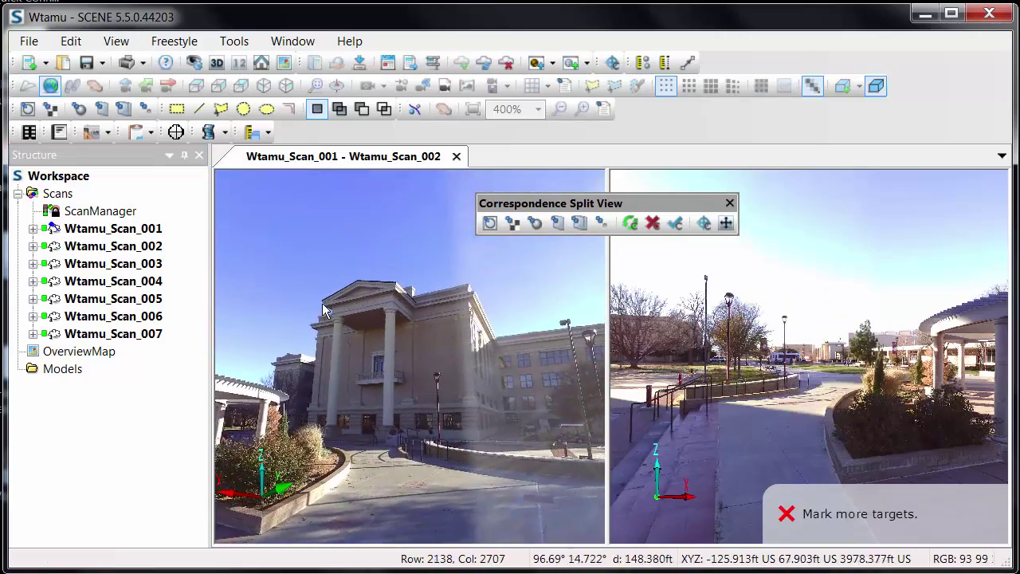
pyautogui.scroll(-3, 355, 279)
# Step: Tilt and zoom both scans onto the OLD MAIN pediment and move the tool panel aside
pyautogui.moveTo(330, 250); pyautogui.dragTo(375, 342)
pyautogui.moveTo(854, 339); pyautogui.dragTo(805, 262)
pyautogui.scroll(4, 811, 258)
pyautogui.scroll(2, 526, 343)
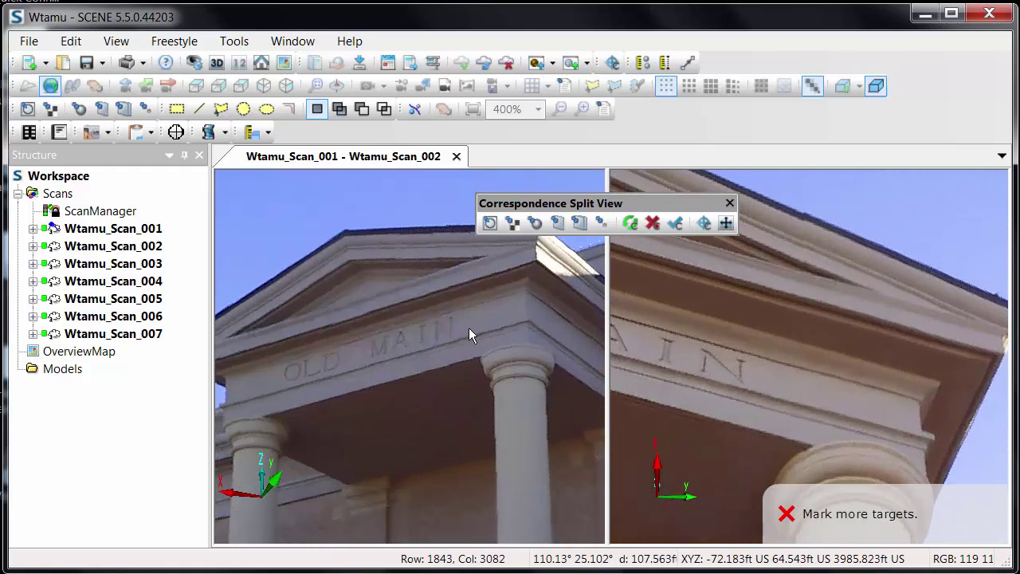
pyautogui.scroll(3, 470, 329)
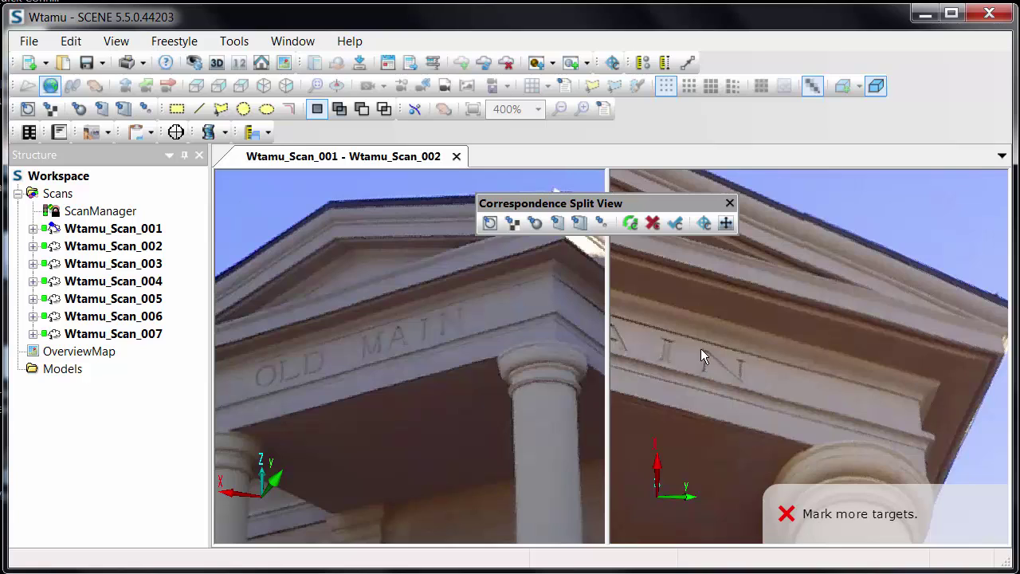
pyautogui.moveTo(622, 204); pyautogui.dragTo(615, 166)
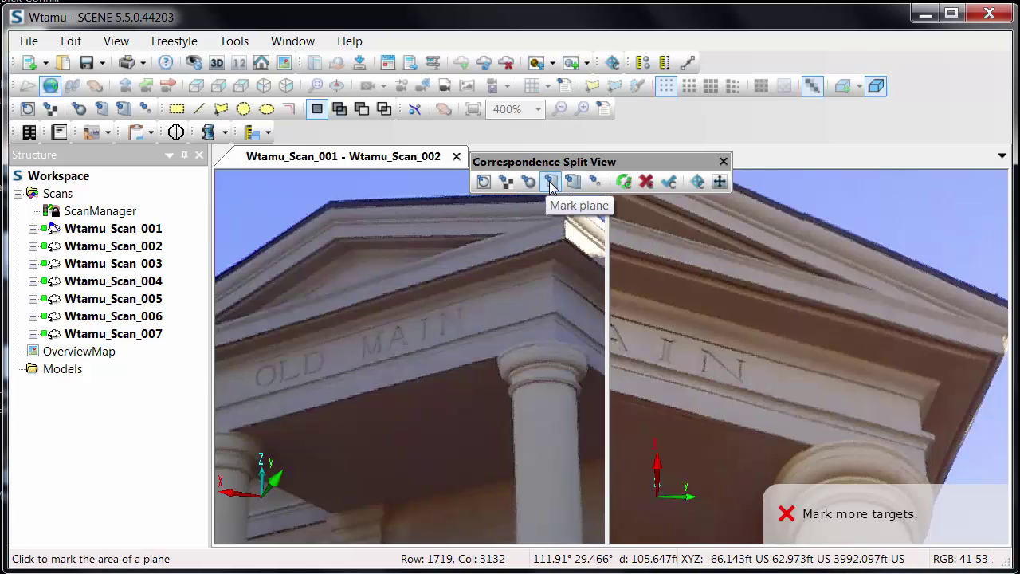
# Step: Mark the pediment corner as a matching PointFit target in both scans
pyautogui.click(596, 183)
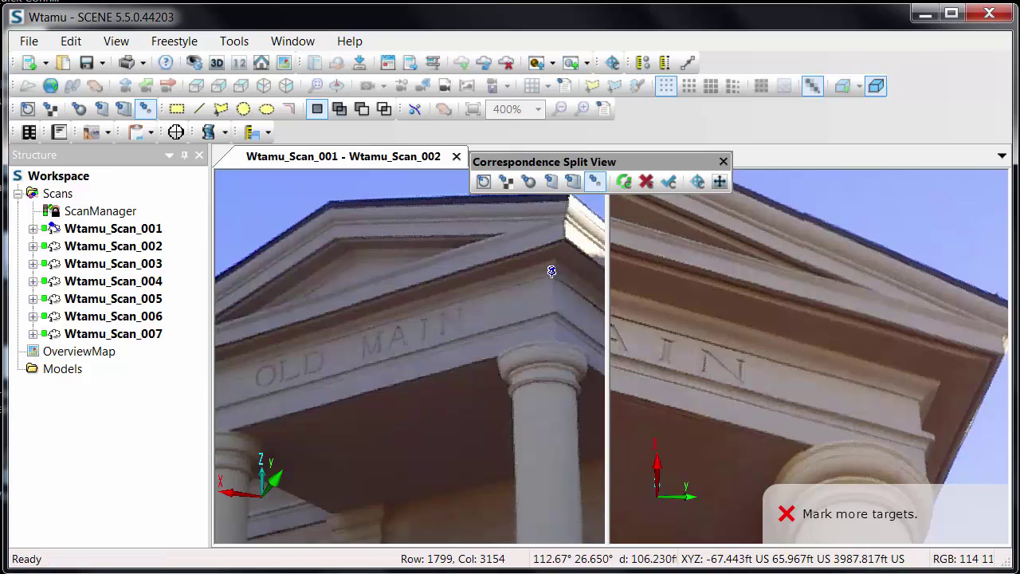
pyautogui.click(552, 271)
pyautogui.click(687, 408)
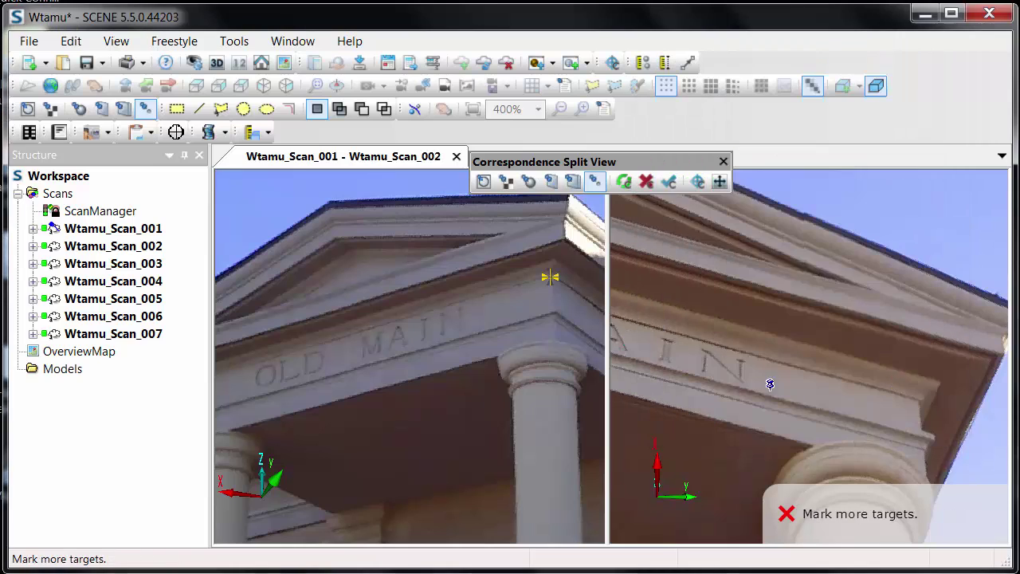
pyautogui.click(918, 393)
pyautogui.click(628, 418)
# Step: Turn both scans down to the steps and mark the bison pedestal plaque in each
pyautogui.moveTo(466, 470); pyautogui.dragTo(446, 210)
pyautogui.moveTo(430, 407); pyautogui.dragTo(421, 325)
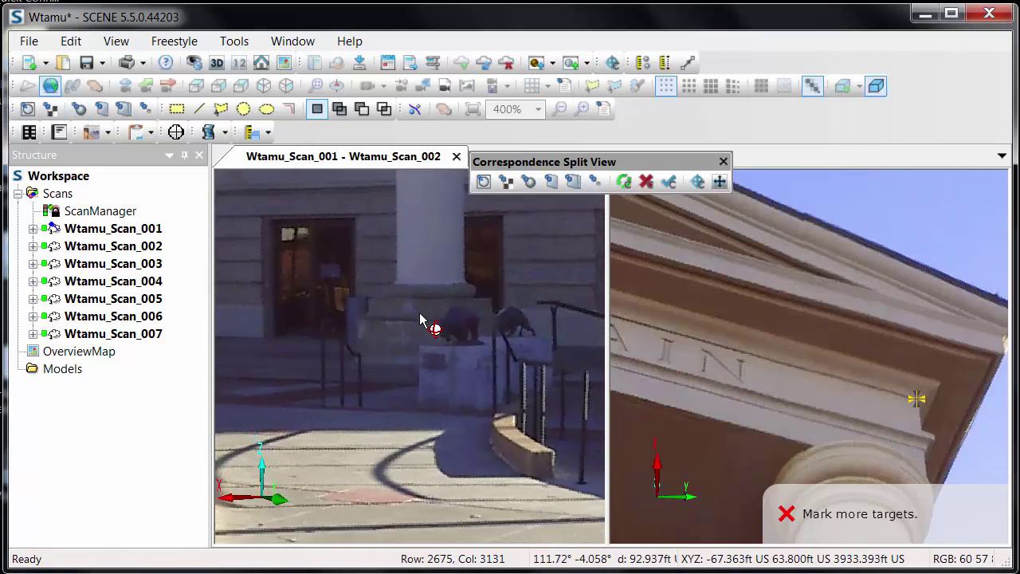
pyautogui.moveTo(834, 447); pyautogui.dragTo(690, 347)
pyautogui.scroll(3, 723, 347)
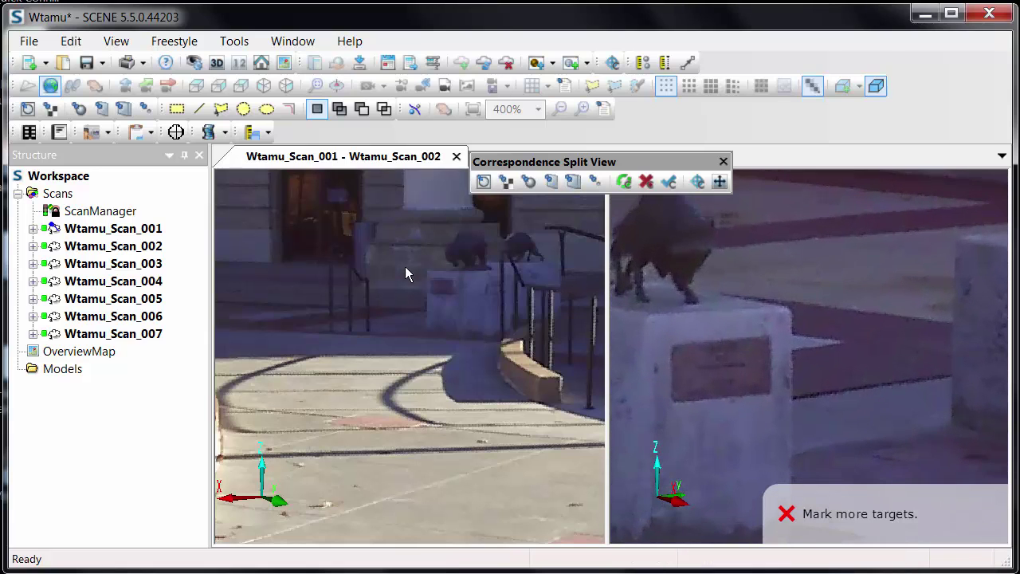
pyautogui.scroll(3, 412, 280)
pyautogui.scroll(4, 469, 278)
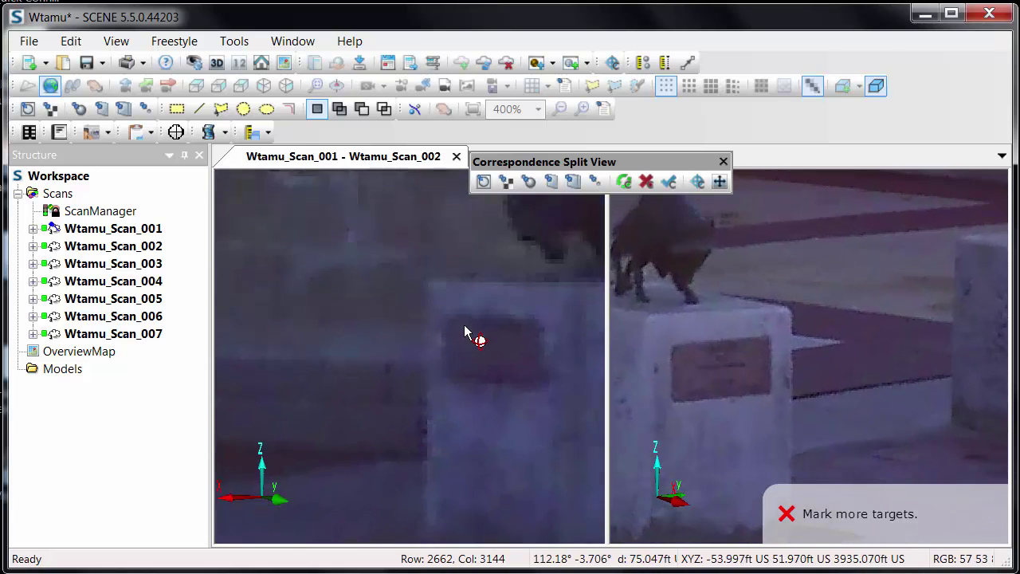
pyautogui.click(596, 181)
pyautogui.click(598, 182)
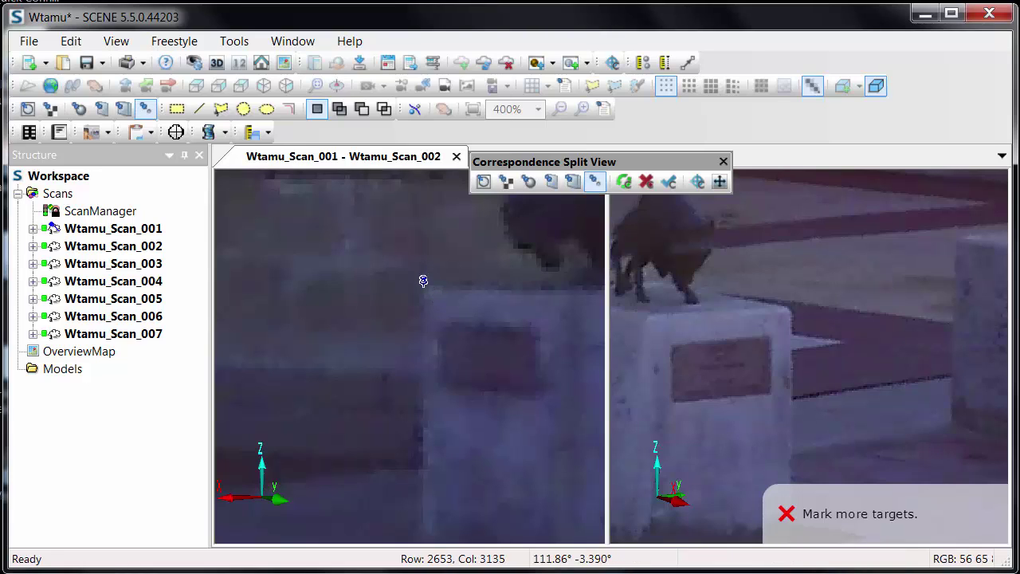
pyautogui.click(446, 329)
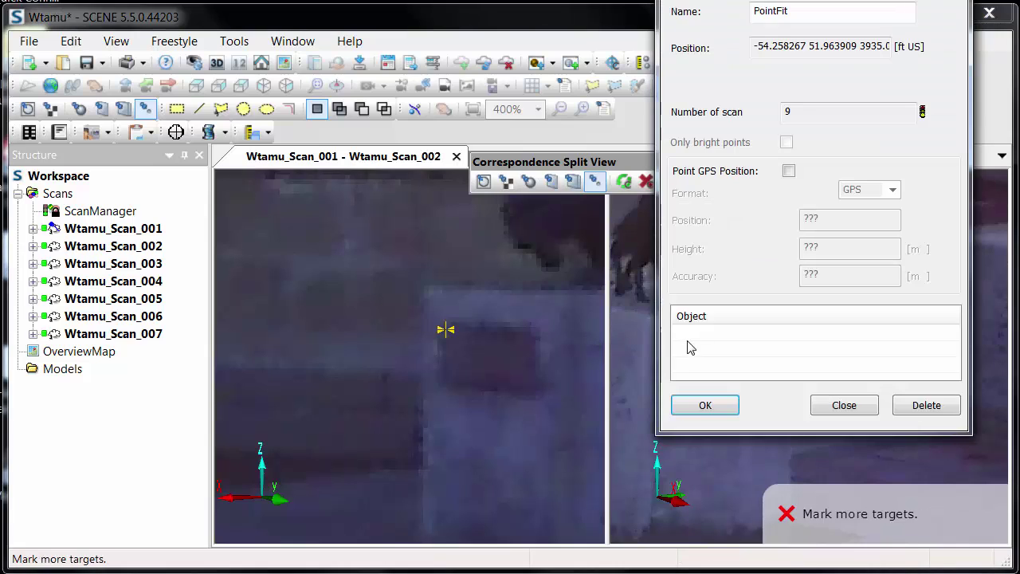
pyautogui.click(704, 403)
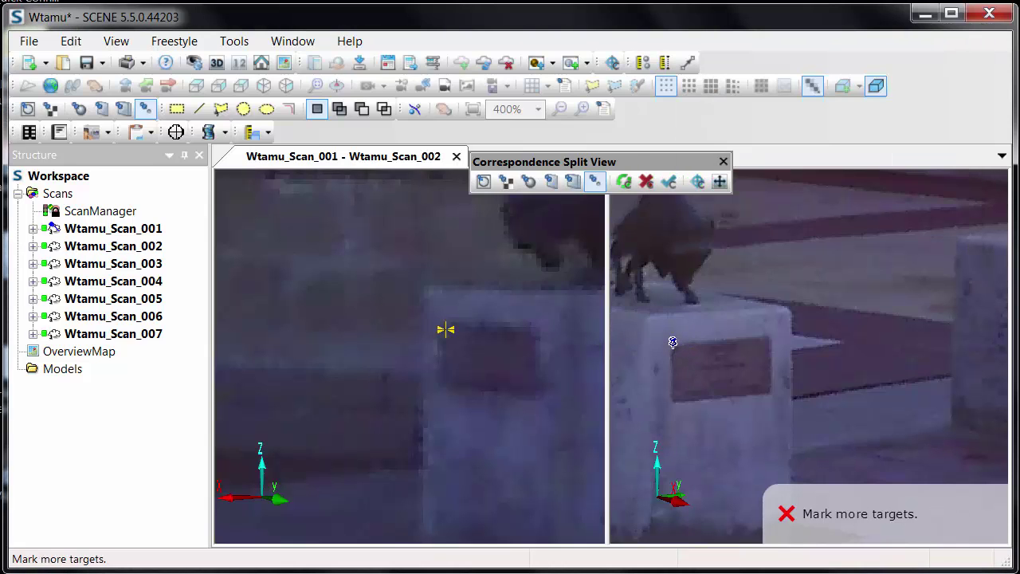
pyautogui.click(673, 344)
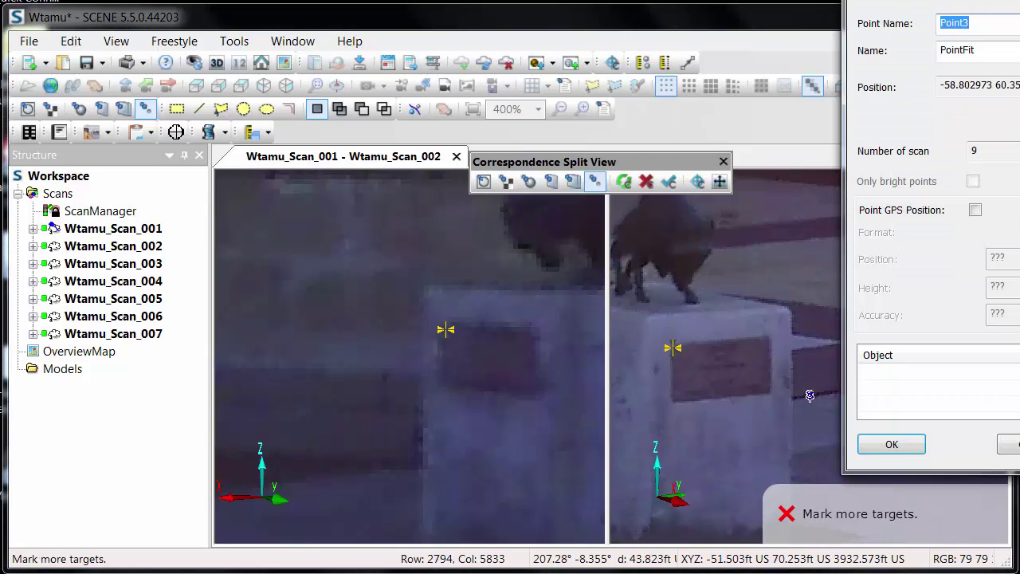
pyautogui.click(892, 445)
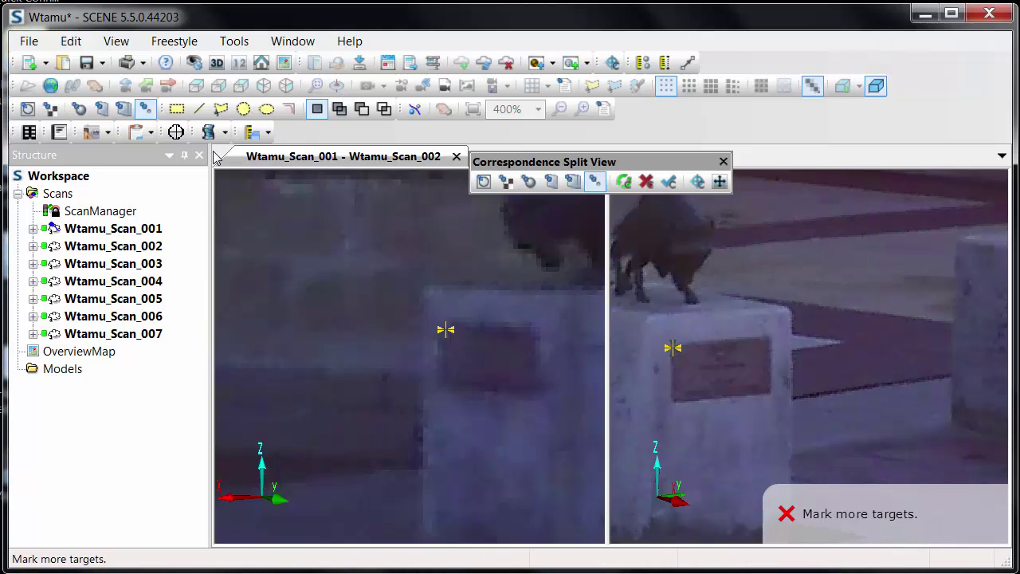
# Step: Turn both scans to the white pergola columns and mark the matching column base in each
pyautogui.click(50, 85)
pyautogui.scroll(-2, 440, 446)
pyautogui.moveTo(392, 394); pyautogui.dragTo(502, 353)
pyautogui.scroll(-3, 484, 405)
pyautogui.scroll(4, 845, 375)
pyautogui.scroll(-5, 842, 388)
pyautogui.moveTo(879, 337); pyautogui.dragTo(709, 384)
pyautogui.scroll(-3, 709, 384)
pyautogui.moveTo(795, 396); pyautogui.dragTo(755, 380)
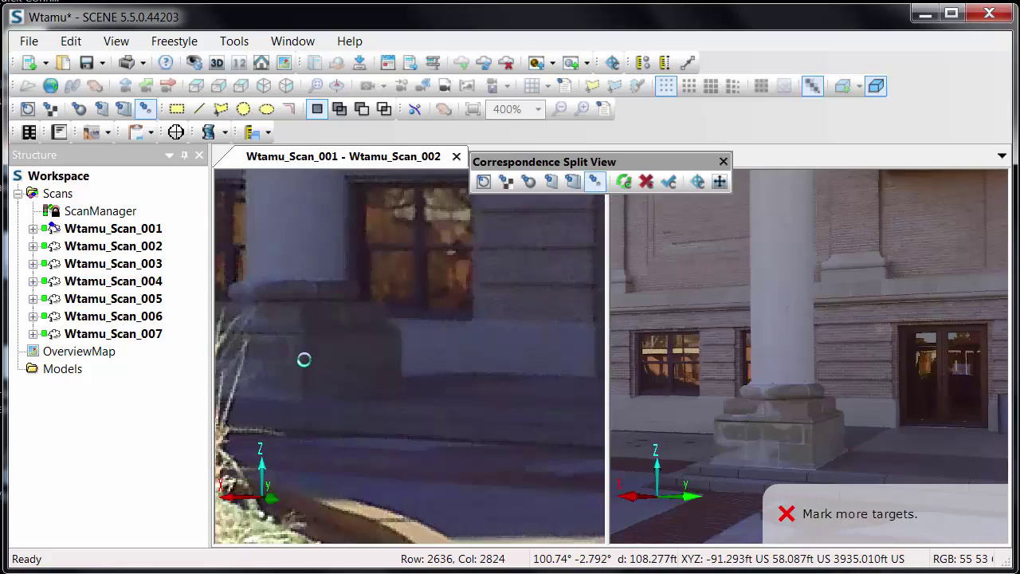
pyautogui.click(303, 361)
pyautogui.click(379, 405)
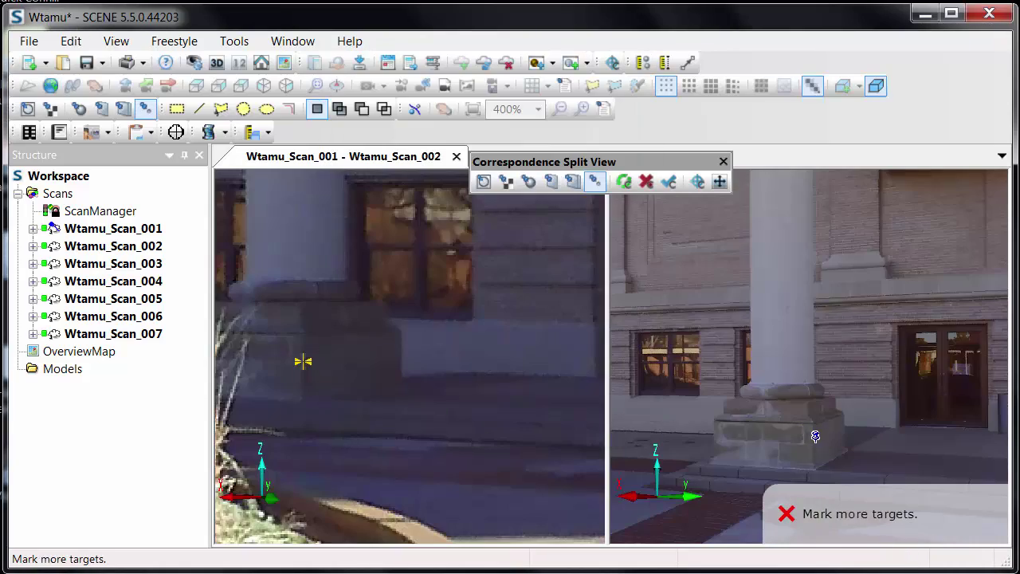
pyautogui.click(812, 435)
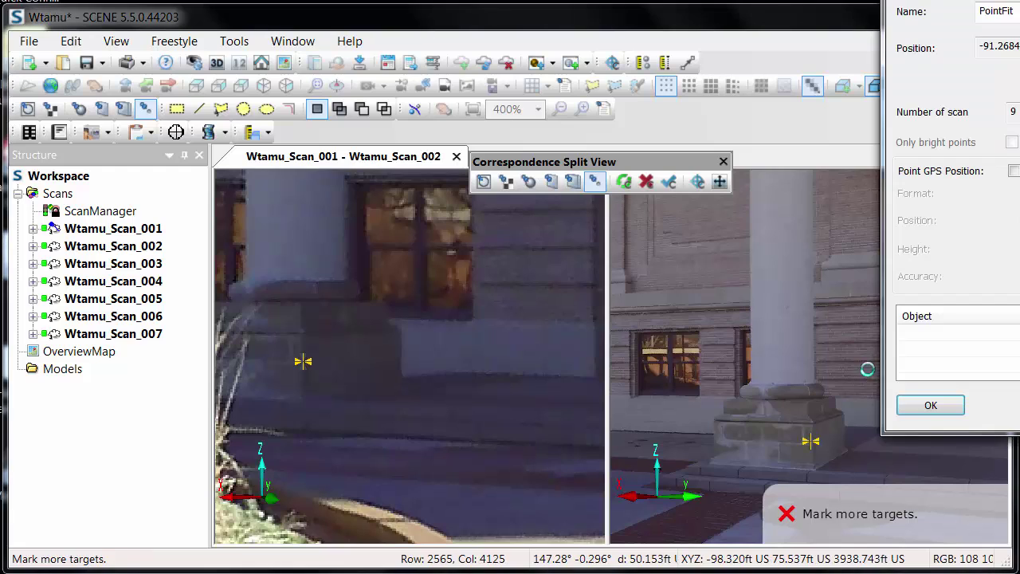
pyautogui.click(927, 403)
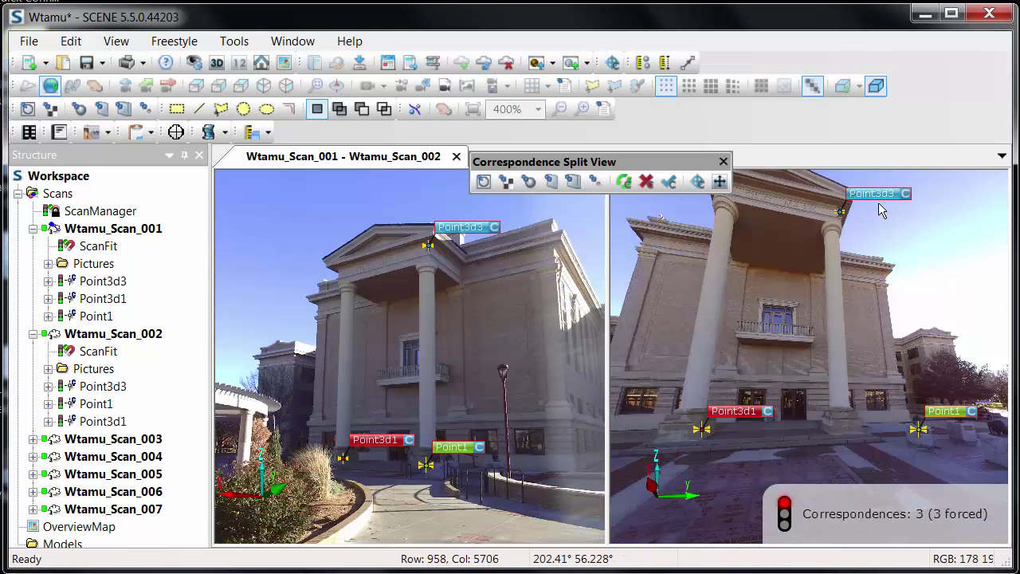
# Step: Close the correspondence toolbar and the Wtamu_Scan_001 - Wtamu_Scan_002 tab
pyautogui.click(722, 162)
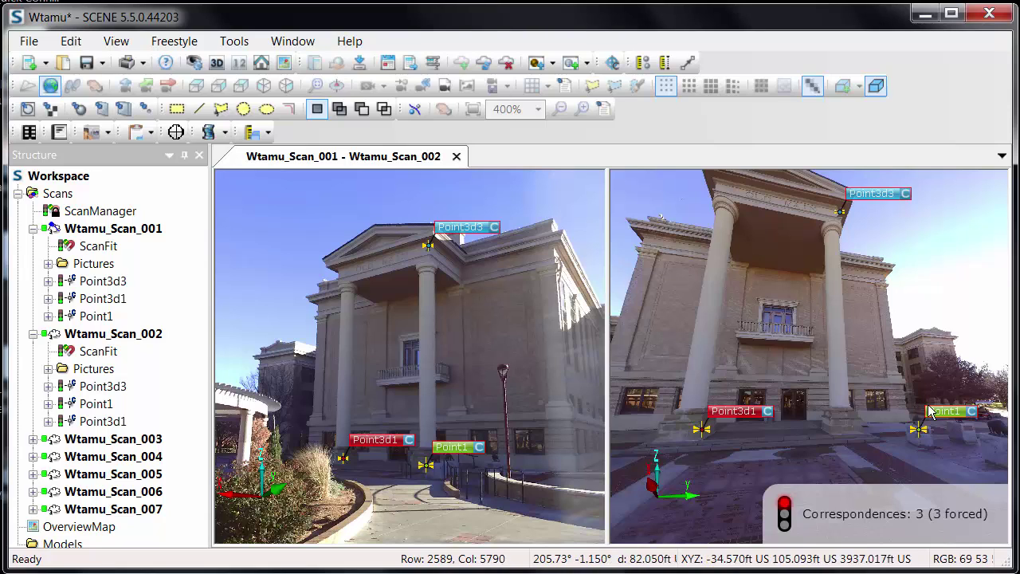
pyautogui.click(457, 157)
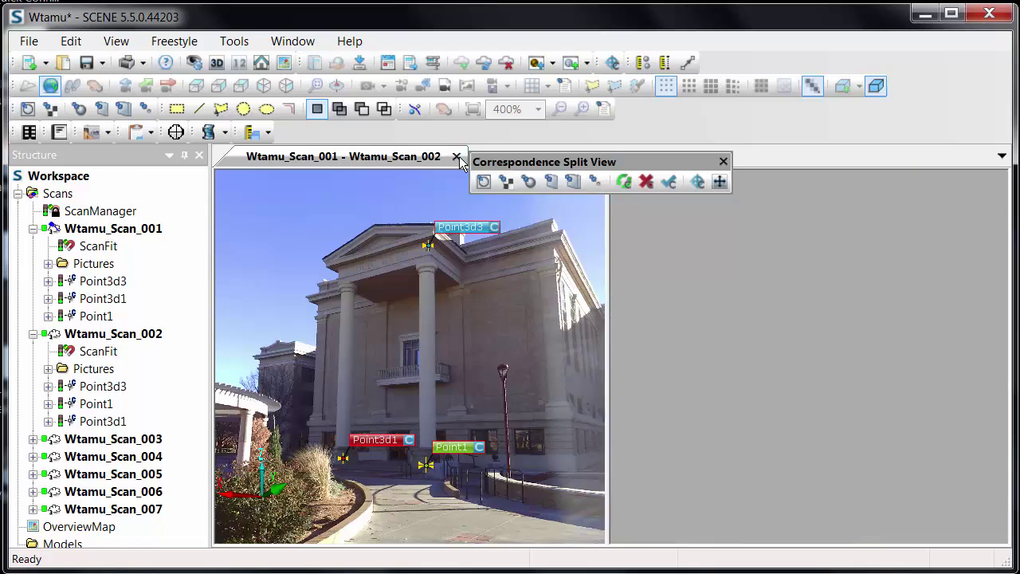
pyautogui.click(32, 288)
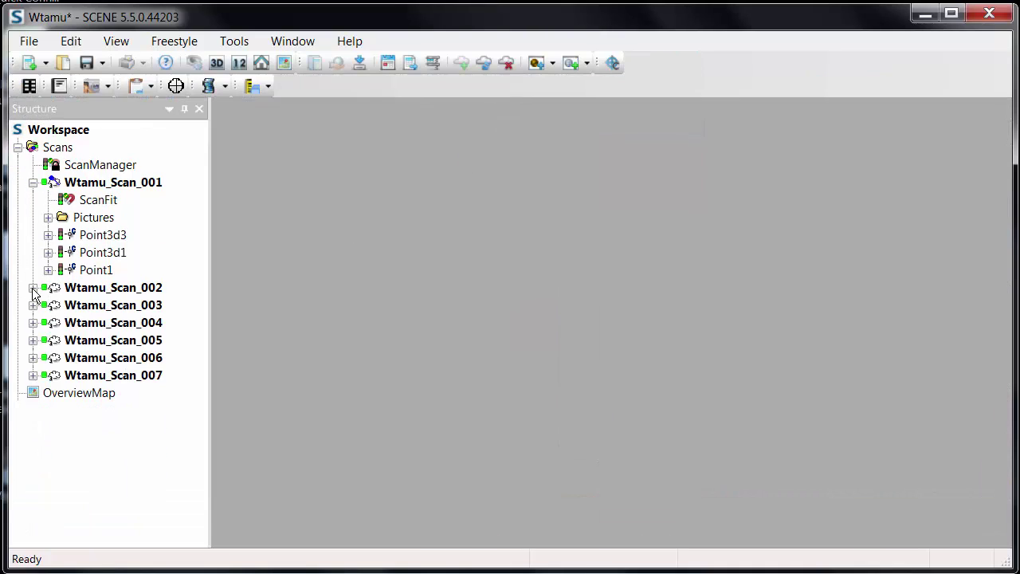
pyautogui.click(33, 183)
pyautogui.click(53, 147)
pyautogui.rightClick(53, 148)
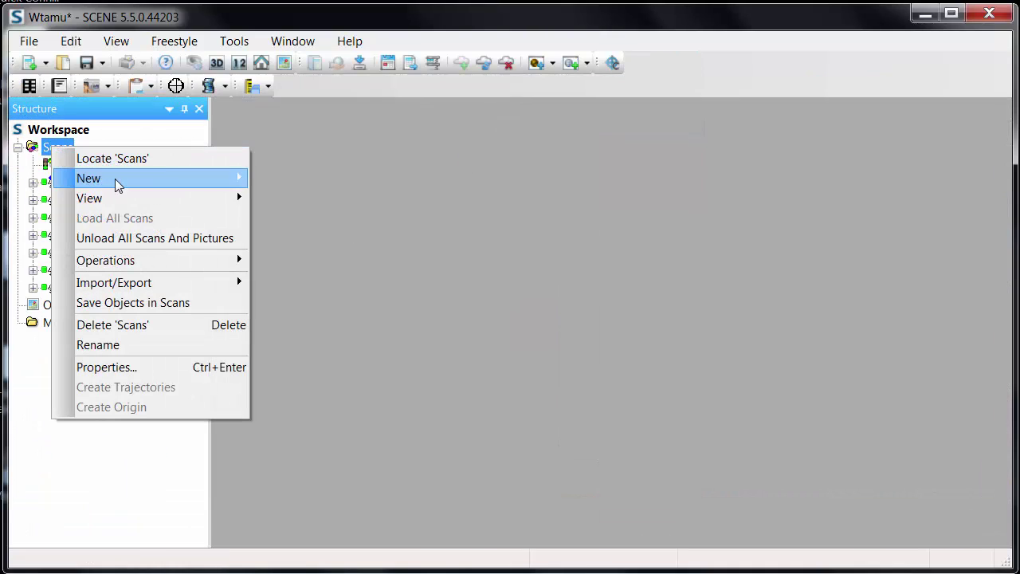
pyautogui.moveTo(216, 262)
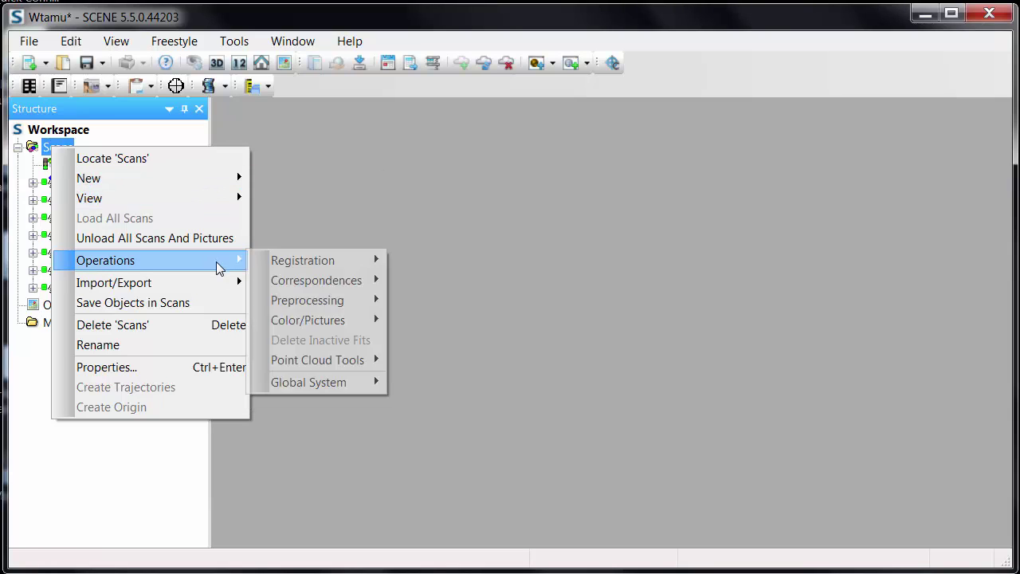
pyautogui.moveTo(301, 264)
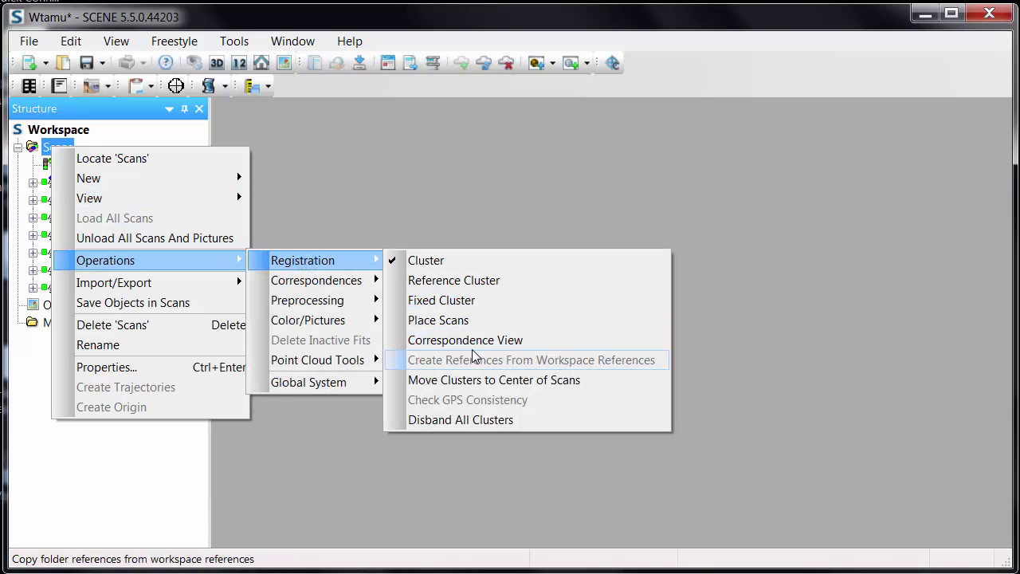
pyautogui.click(476, 325)
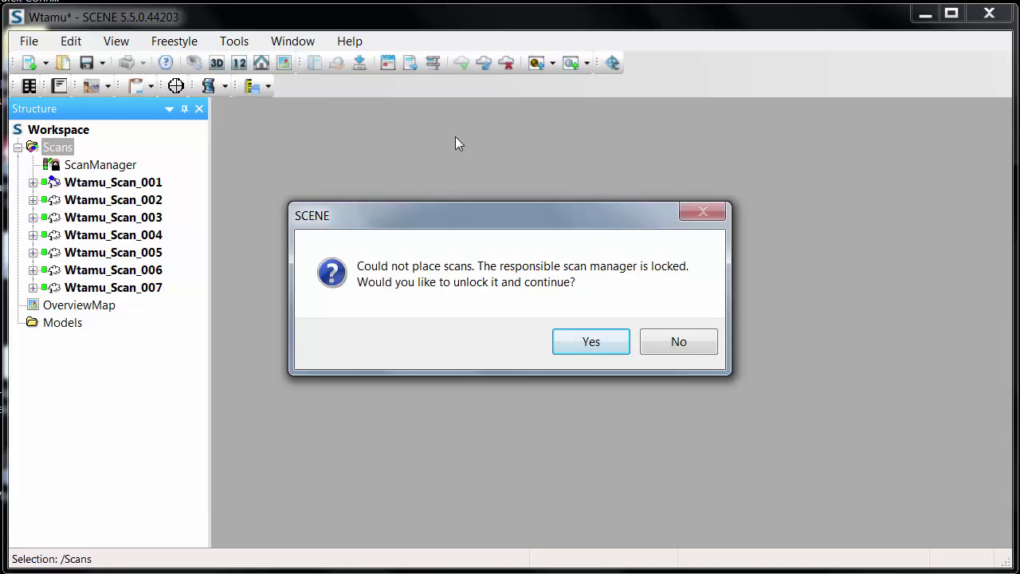
pyautogui.click(698, 345)
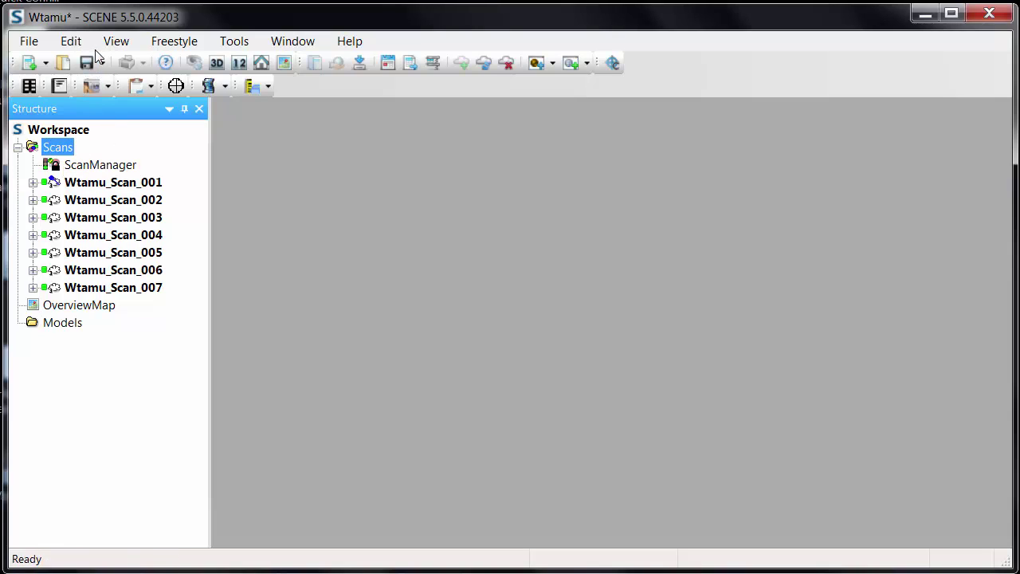
# Step: Build the project point cloud with Eliminate Duplicate Points on and a raised search radius
pyautogui.click(463, 63)
pyautogui.click(407, 94)
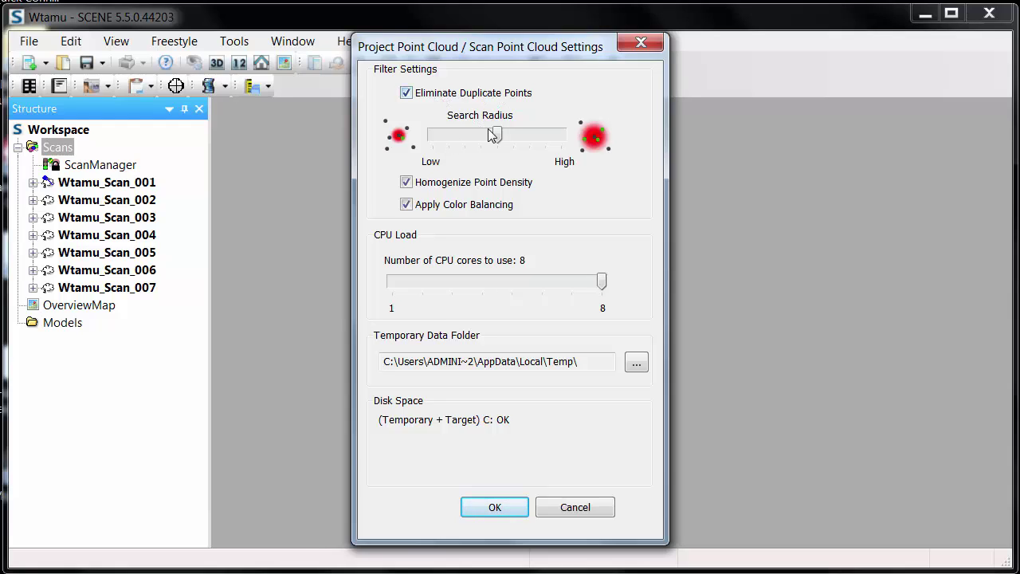
pyautogui.moveTo(494, 135); pyautogui.dragTo(514, 135)
pyautogui.click(495, 508)
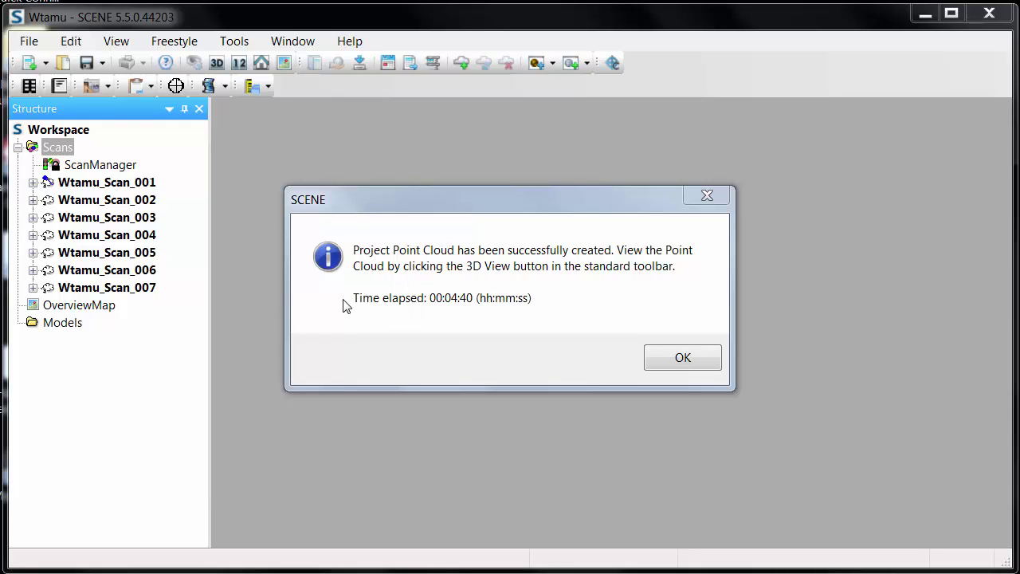
pyautogui.click(685, 360)
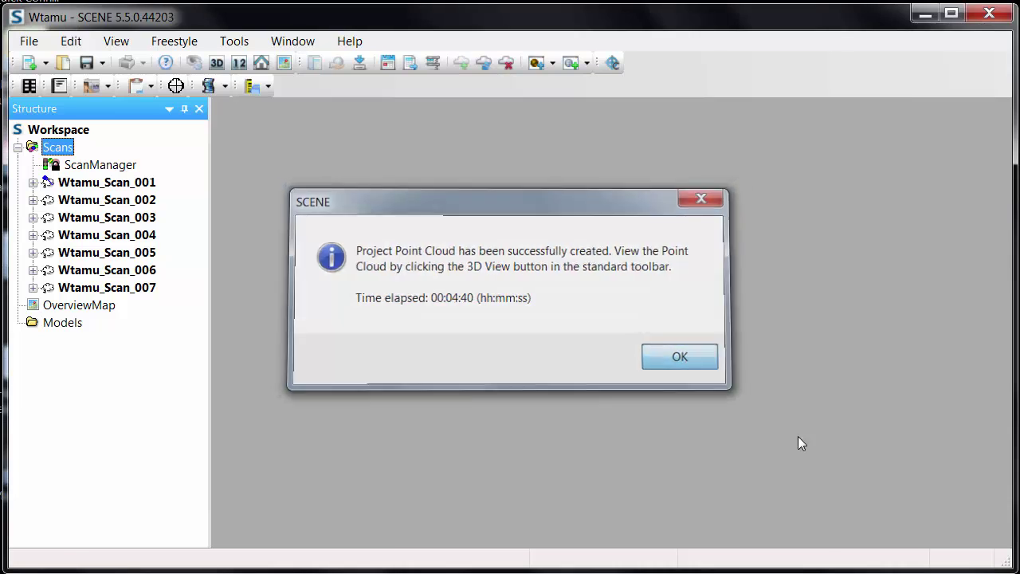
# Step: Show the point cloud in 3D, orbit and fly toward Old Main, then go to top view
pyautogui.click(217, 63)
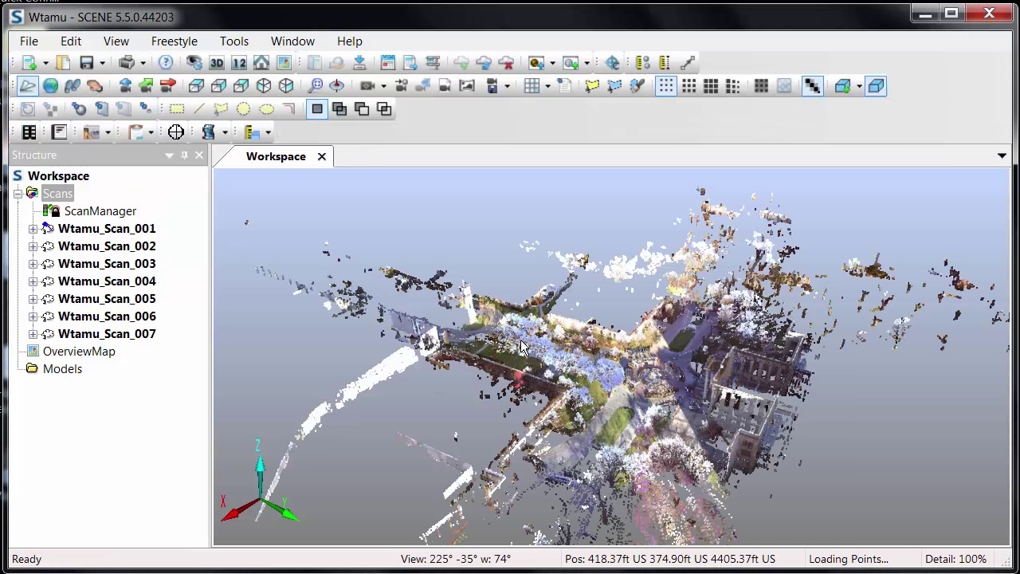
pyautogui.click(50, 86)
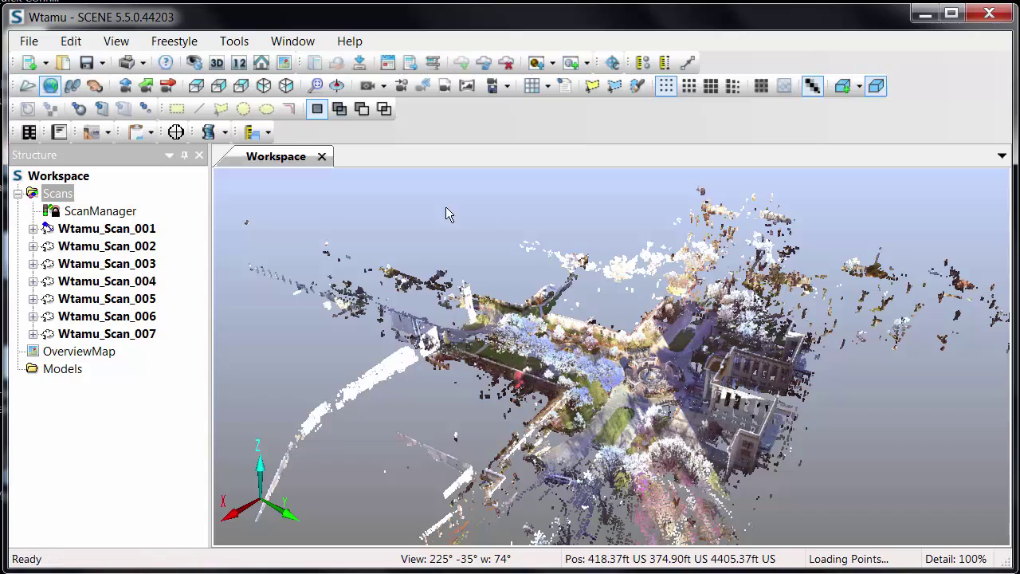
pyautogui.moveTo(640, 375); pyautogui.dragTo(787, 311)
pyautogui.click(27, 85)
pyautogui.moveTo(662, 420); pyautogui.dragTo(689, 390)
pyautogui.moveTo(757, 476); pyautogui.dragTo(743, 478)
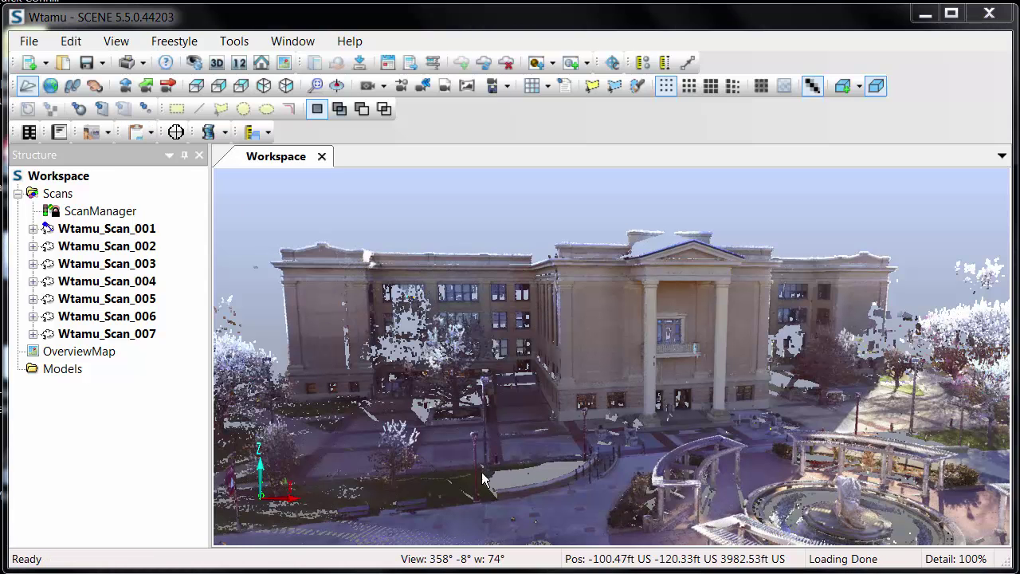
pyautogui.click(195, 86)
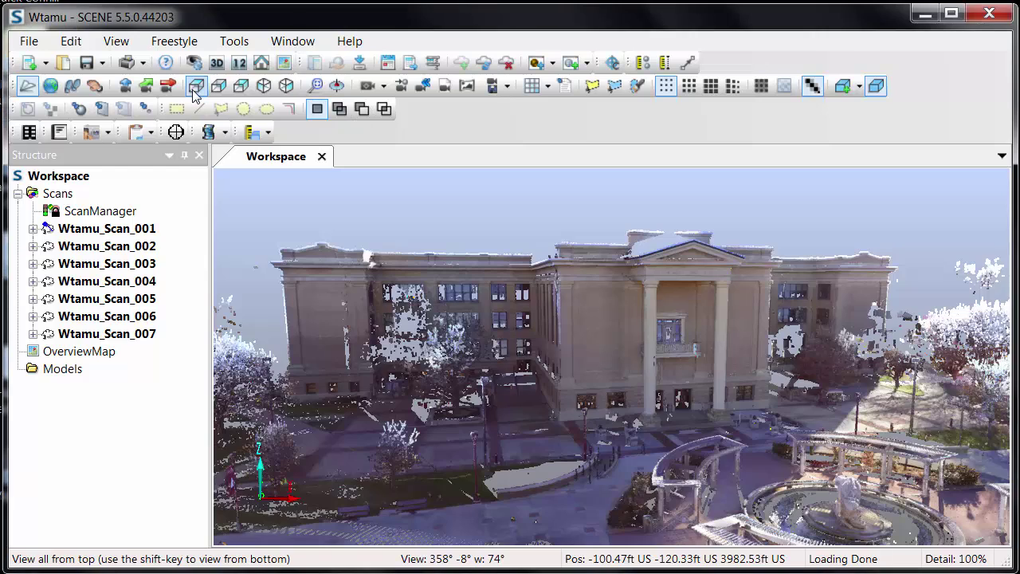
# Step: Add a clipping box to the point cloud and rotate it about 30 degrees
pyautogui.click(843, 88)
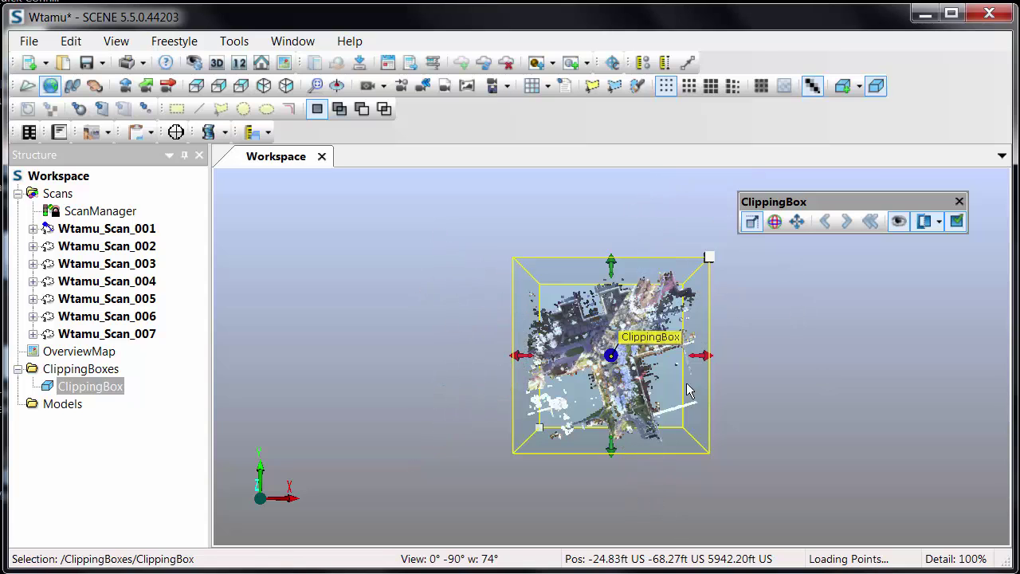
pyautogui.click(774, 221)
pyautogui.moveTo(718, 402); pyautogui.dragTo(736, 292)
pyautogui.click(790, 345)
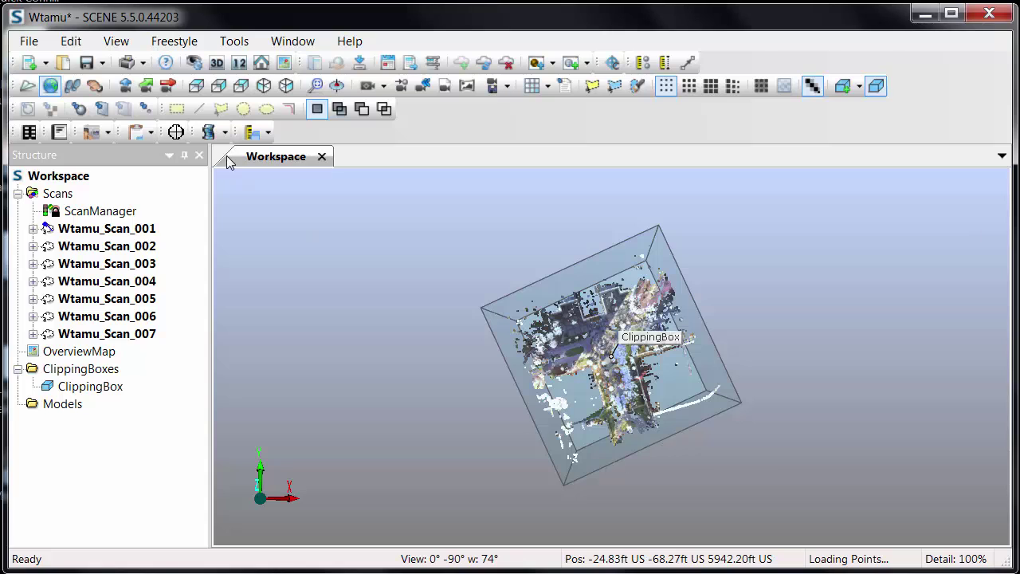
# Step: Lower the clipping box's top and raise its bottom to form a flatter slab
pyautogui.moveTo(479, 236); pyautogui.dragTo(245, 133)
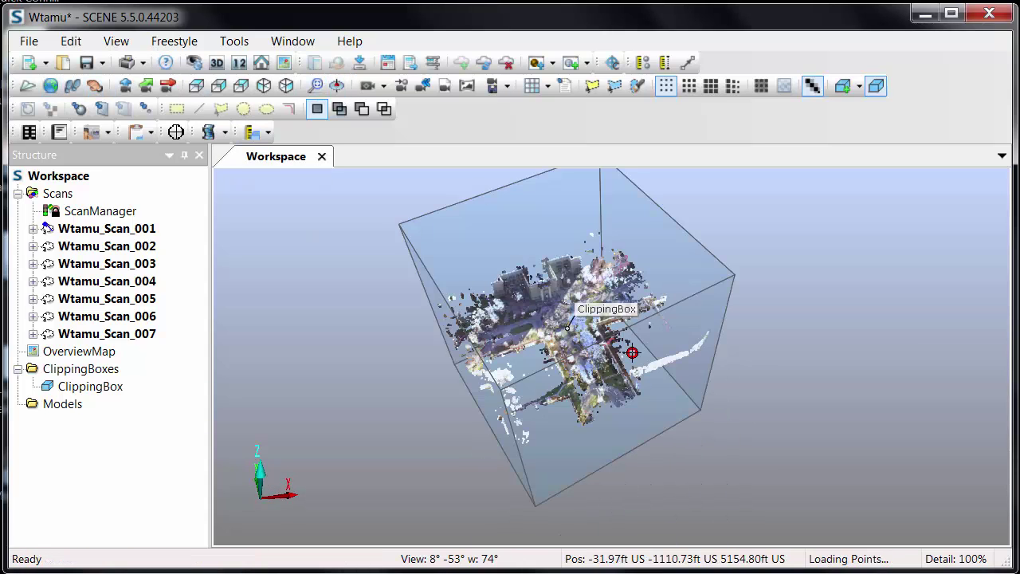
pyautogui.moveTo(579, 421); pyautogui.dragTo(579, 261)
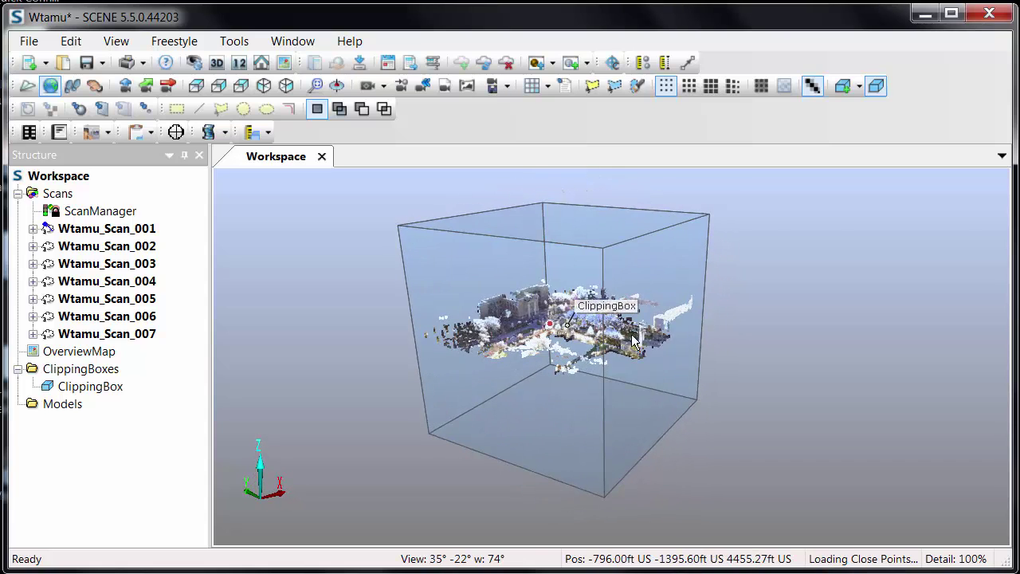
pyautogui.click(578, 261)
pyautogui.moveTo(568, 212); pyautogui.dragTo(565, 279)
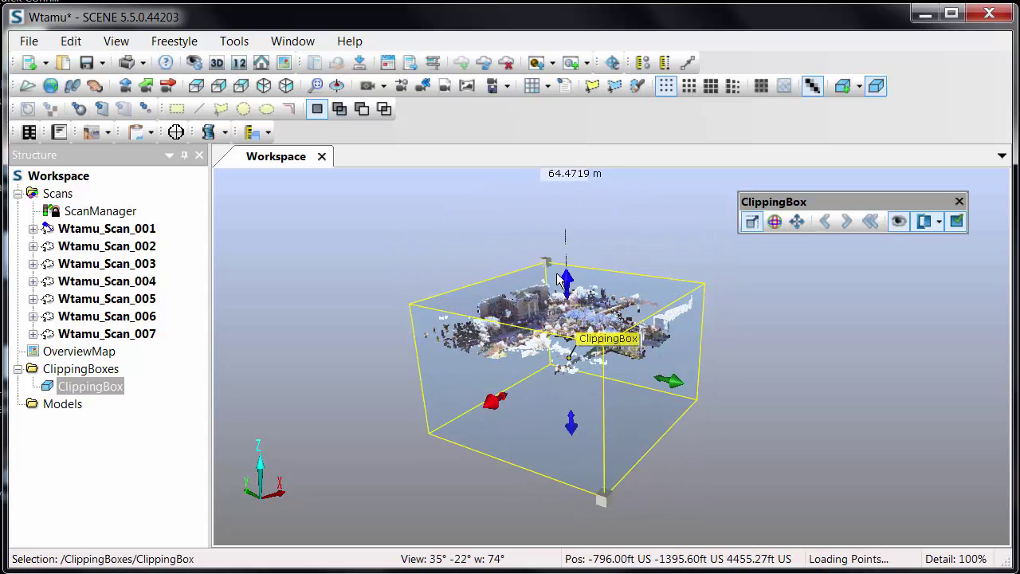
pyautogui.moveTo(571, 426); pyautogui.dragTo(569, 347)
pyautogui.moveTo(712, 438); pyautogui.dragTo(493, 375)
# Step: Rotate the clipping box about 6 degrees, then a little further
pyautogui.click(774, 221)
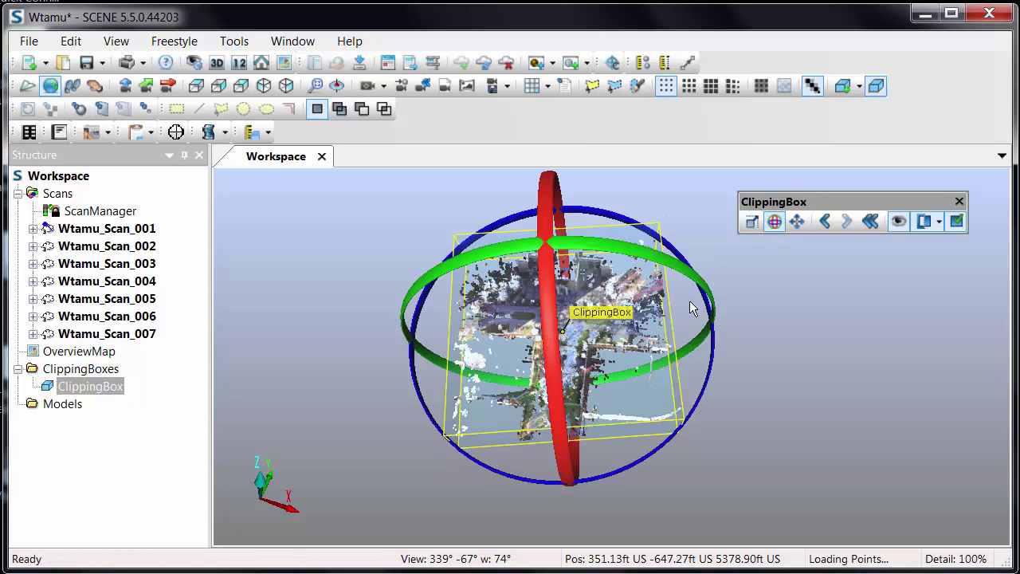
pyautogui.moveTo(708, 320)
pyautogui.mouseDown()
pyautogui.moveTo(708, 348)
pyautogui.moveTo(708, 332)
pyautogui.moveTo(716, 336)
pyautogui.mouseUp()
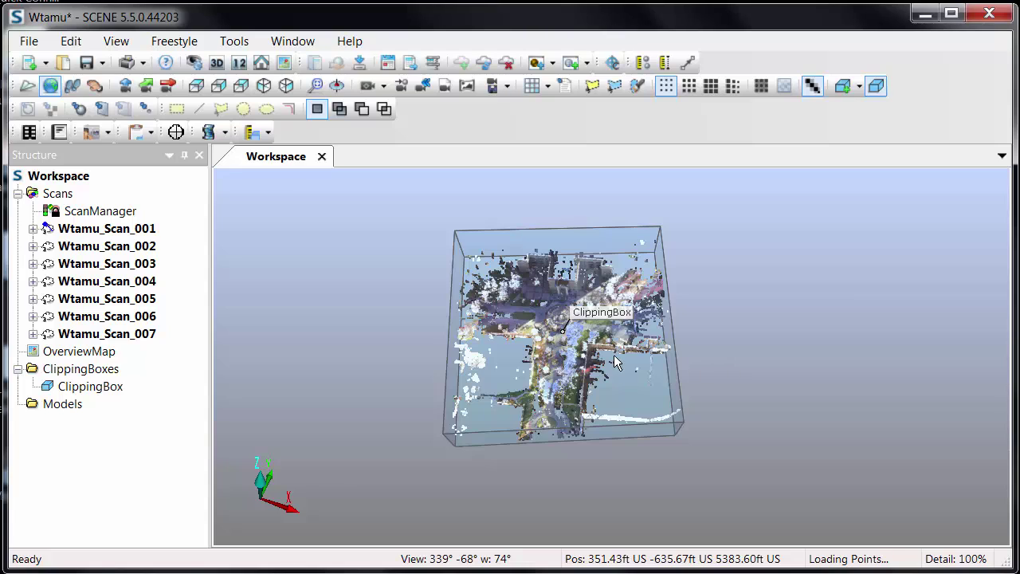
pyautogui.click(678, 355)
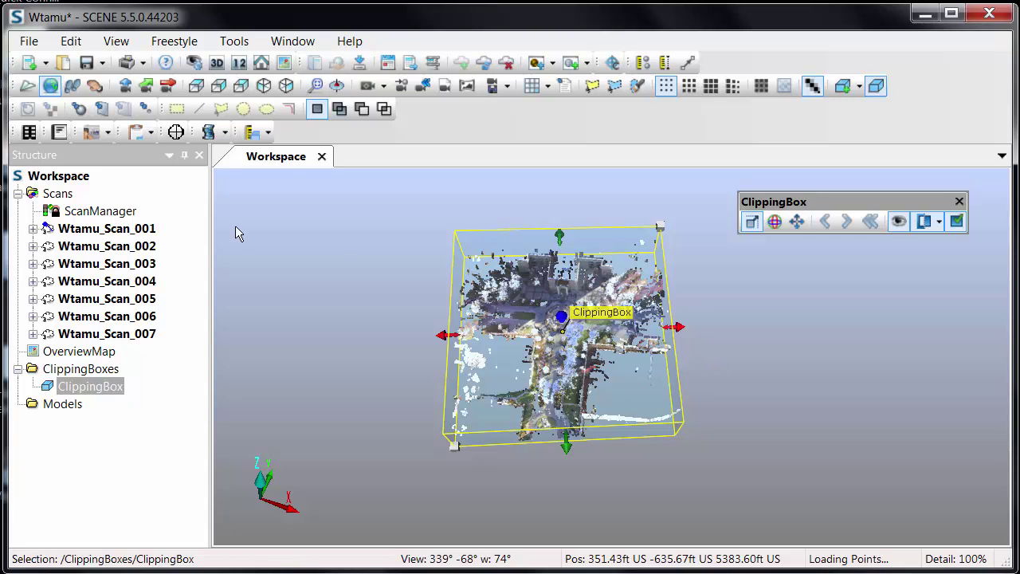
pyautogui.click(774, 221)
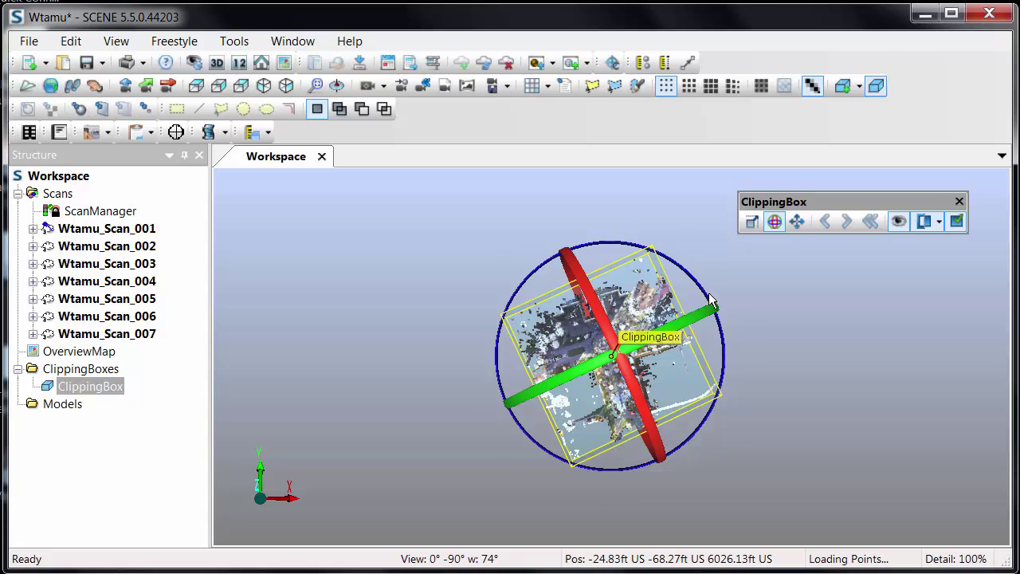
pyautogui.moveTo(720, 310); pyautogui.dragTo(713, 296)
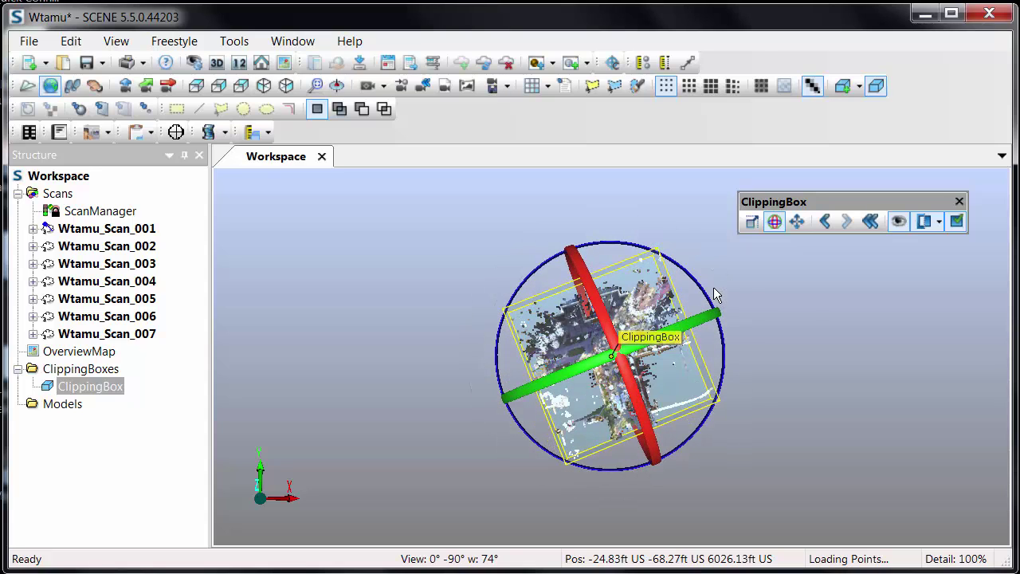
pyautogui.click(801, 314)
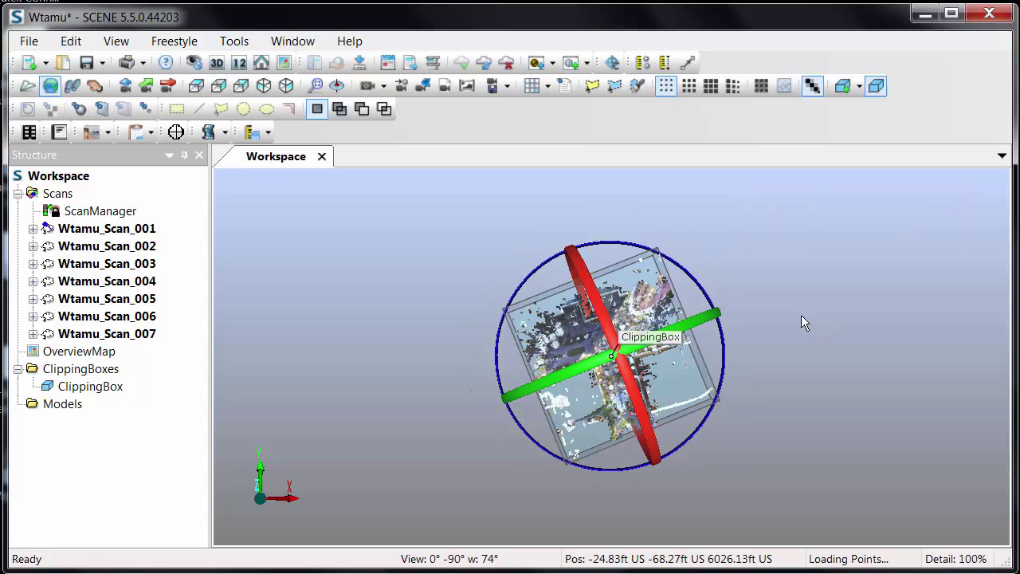
# Step: Squeeze the clipping box into a thin strip and zoom in on it
pyautogui.click(694, 408)
pyautogui.moveTo(647, 445); pyautogui.dragTo(608, 375)
pyautogui.doubleClick(608, 375)
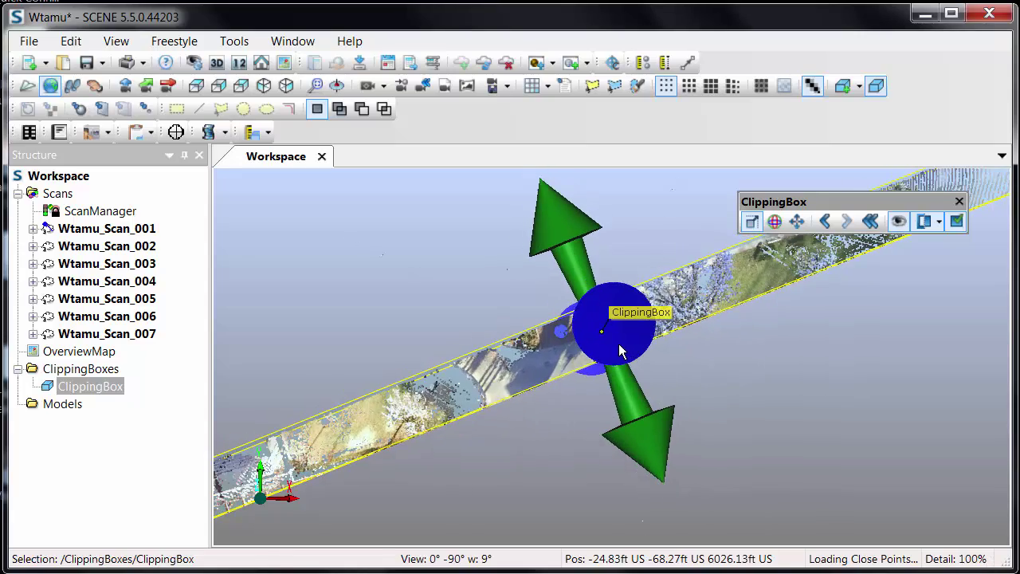